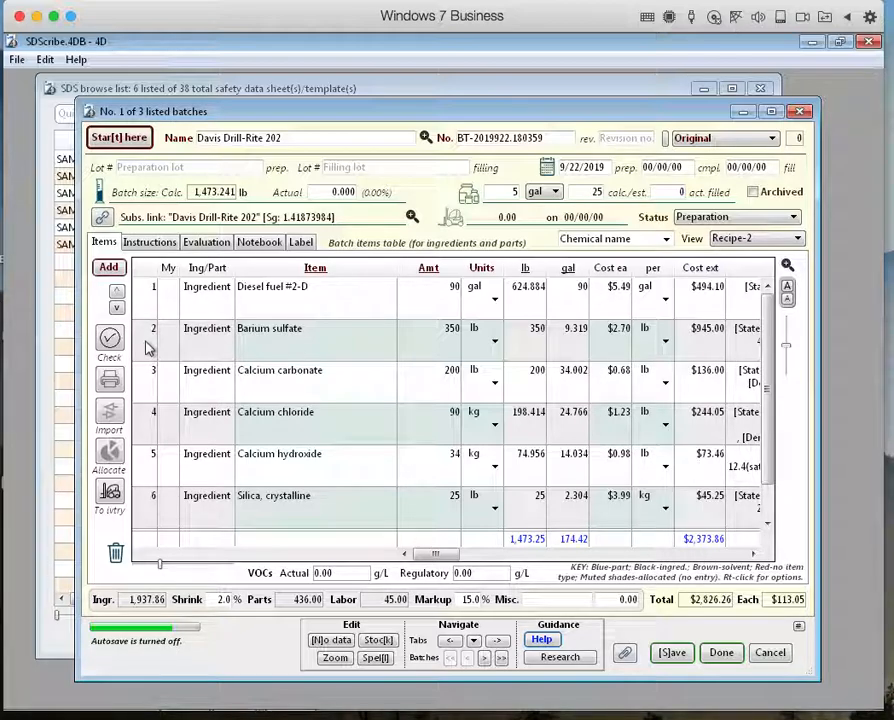
Step: Allocate the Barium sulfate ingredient against stock and accept the proposed allocation of 350 lb
left_click(148, 346)
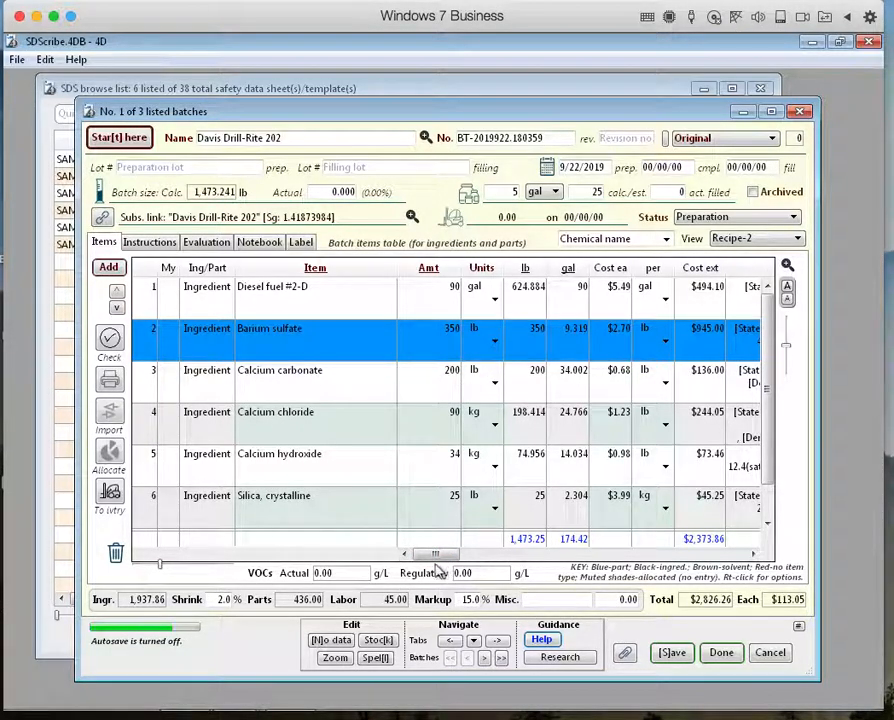
left_click_drag(438, 556, 513, 563)
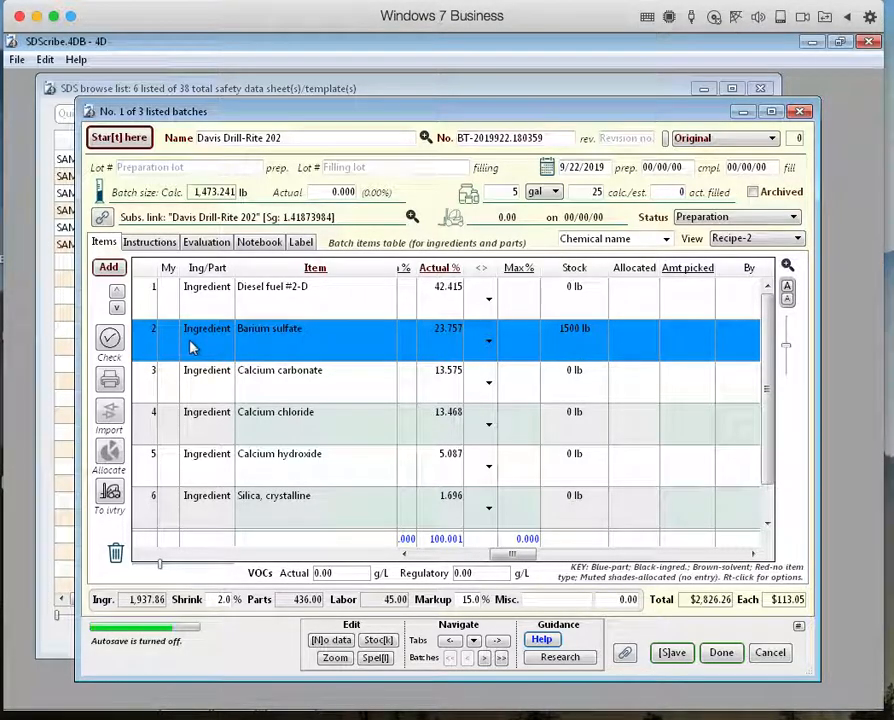
left_click(110, 453)
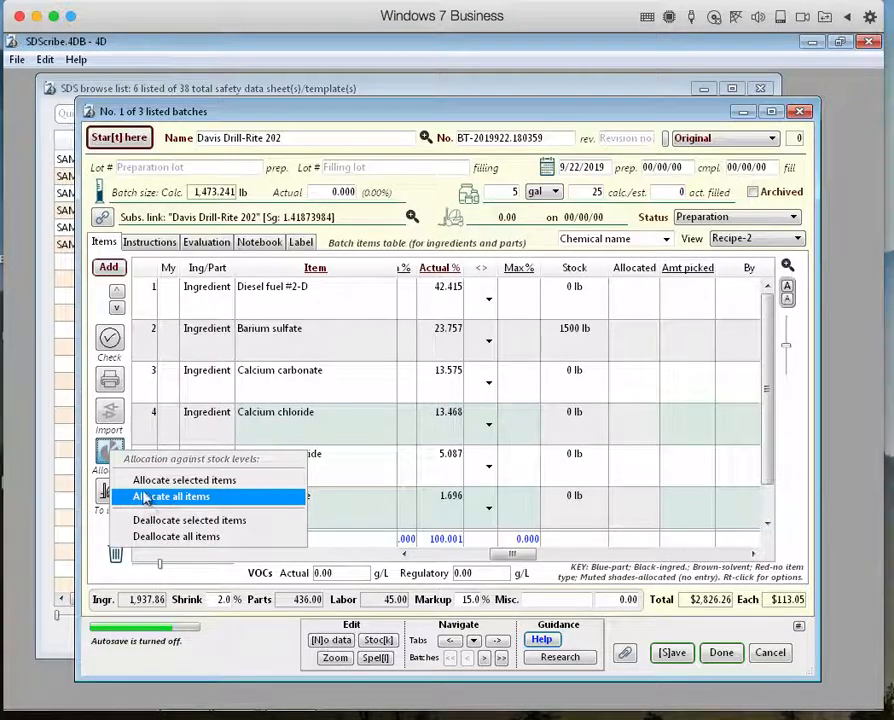
left_click(322, 338)
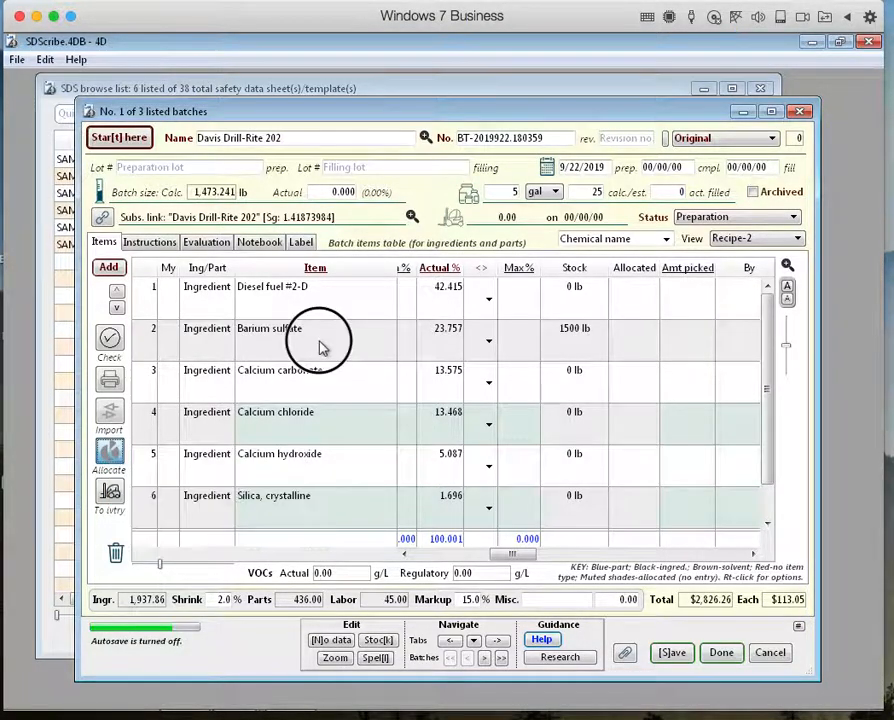
right_click(202, 343)
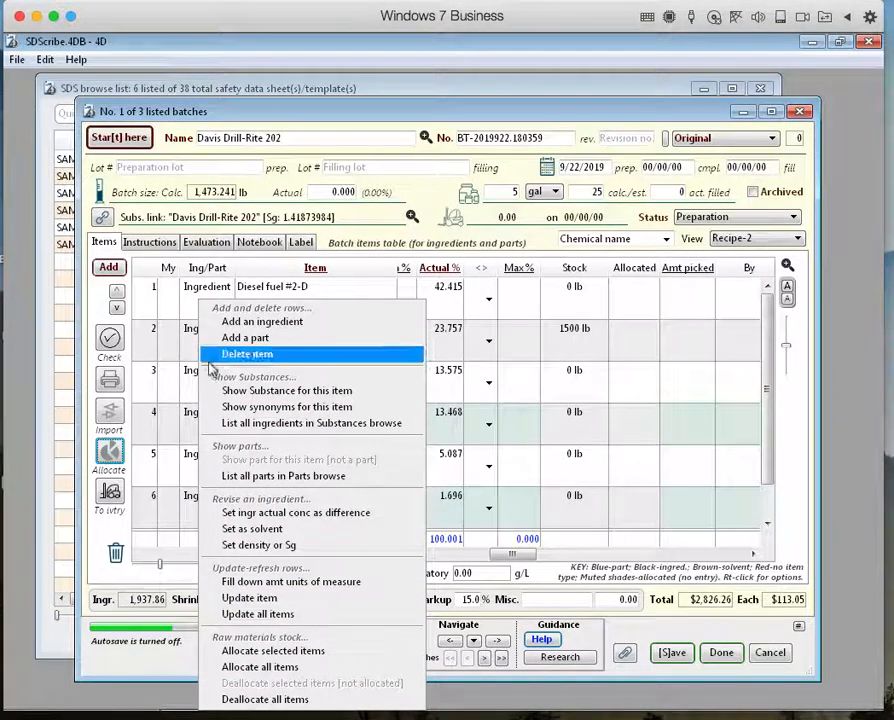
left_click(250, 652)
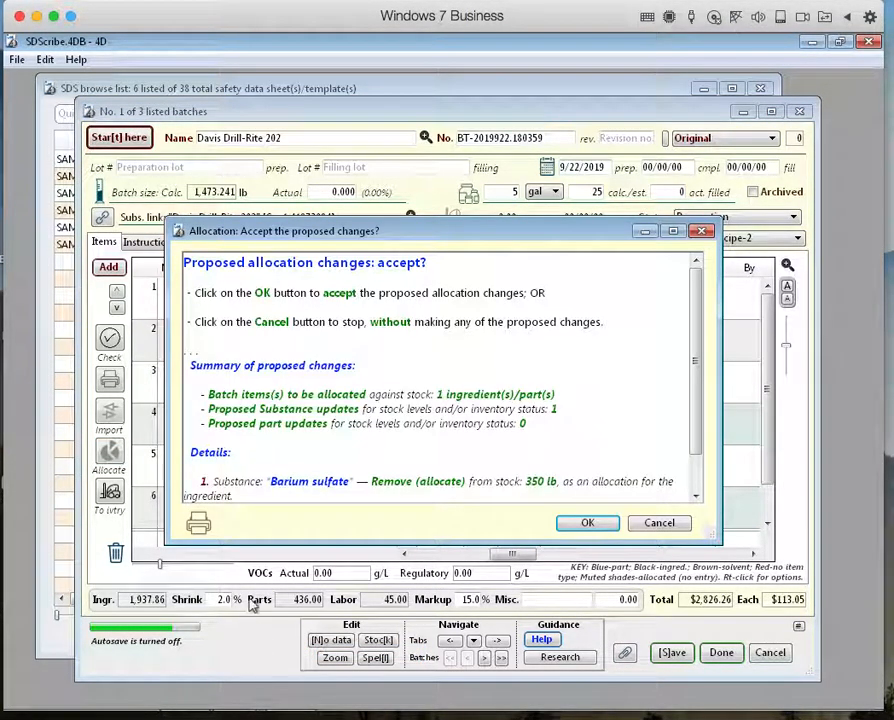
scroll(367, 440, "down", 1)
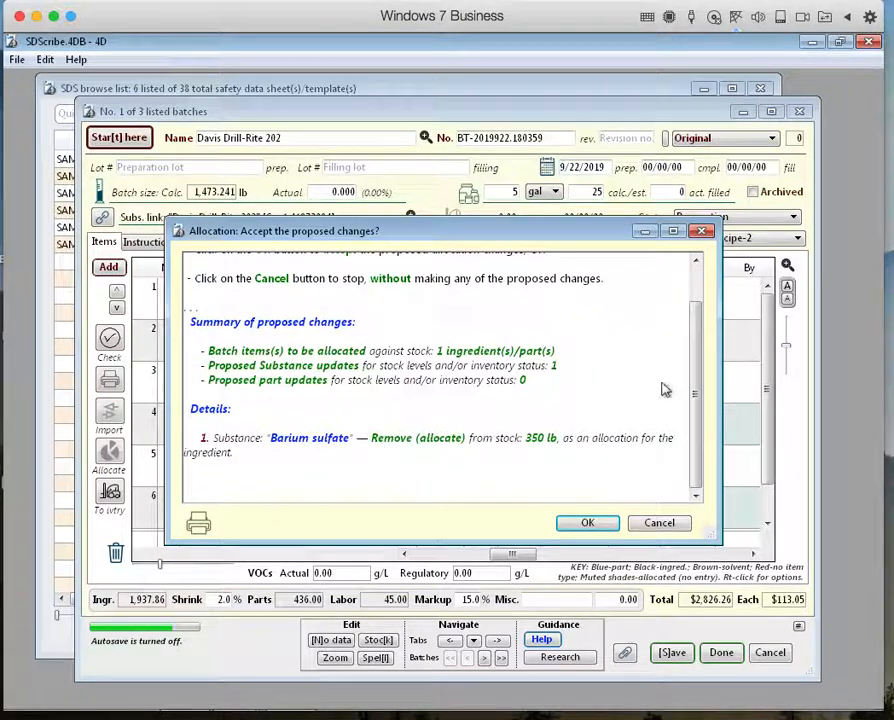
left_click(588, 523)
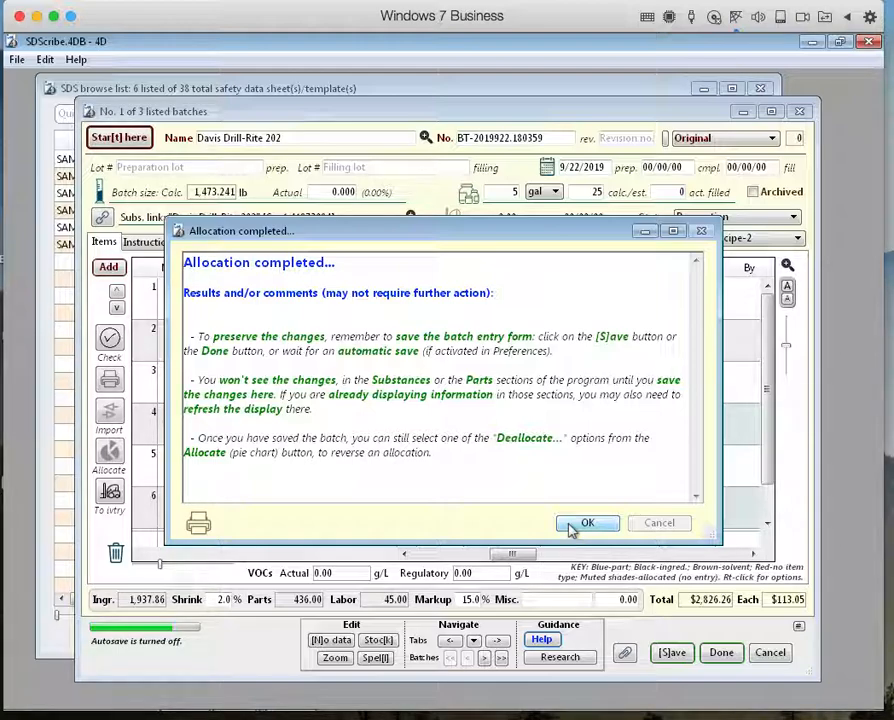
left_click(586, 524)
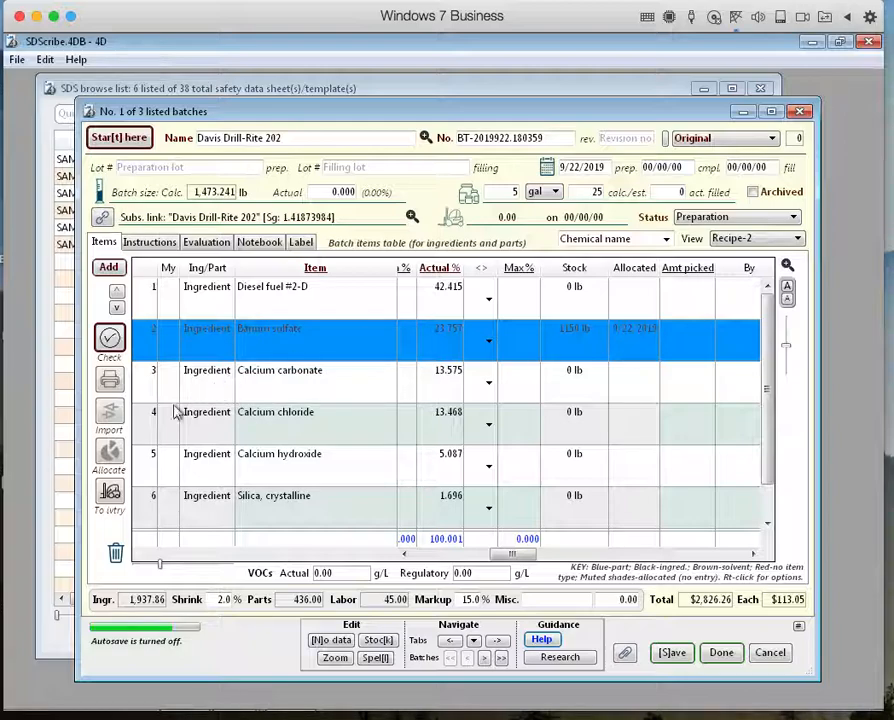
Step: Reduce the row height of the batch items table so that all items fit in view
left_click(148, 430)
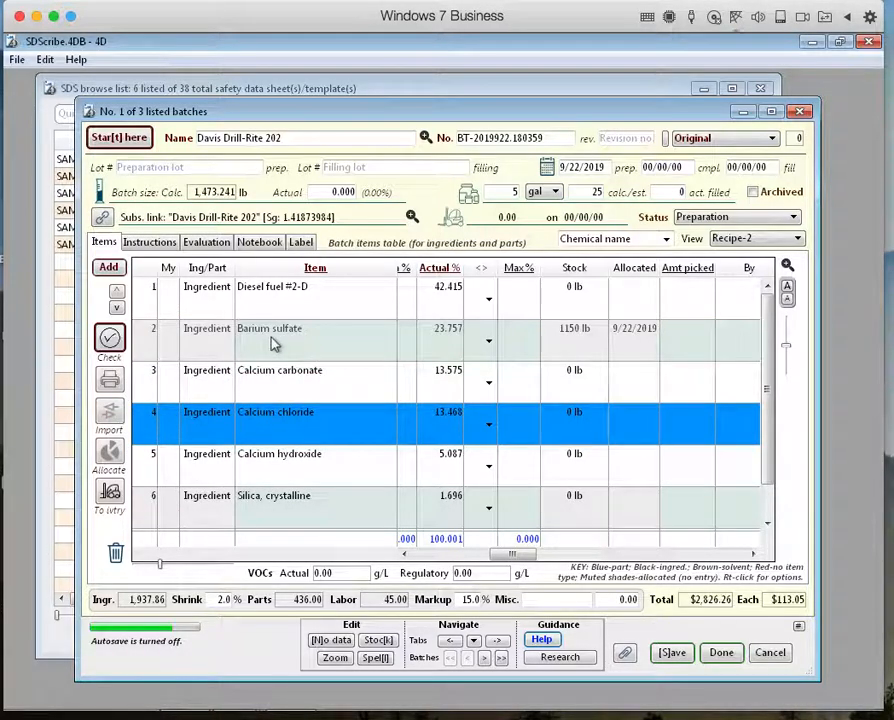
left_click(789, 369)
left_click(789, 369)
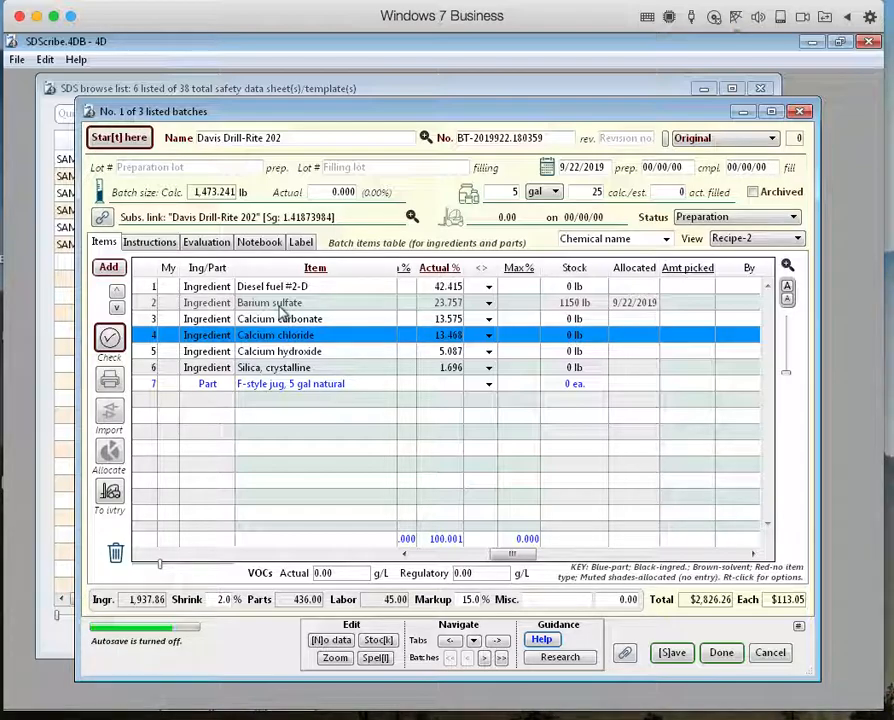
Step: Check whether the allocated Barium sulfate row can still be edited, testing its Item, Actual %, Purpose and Notes cells
left_click(278, 307)
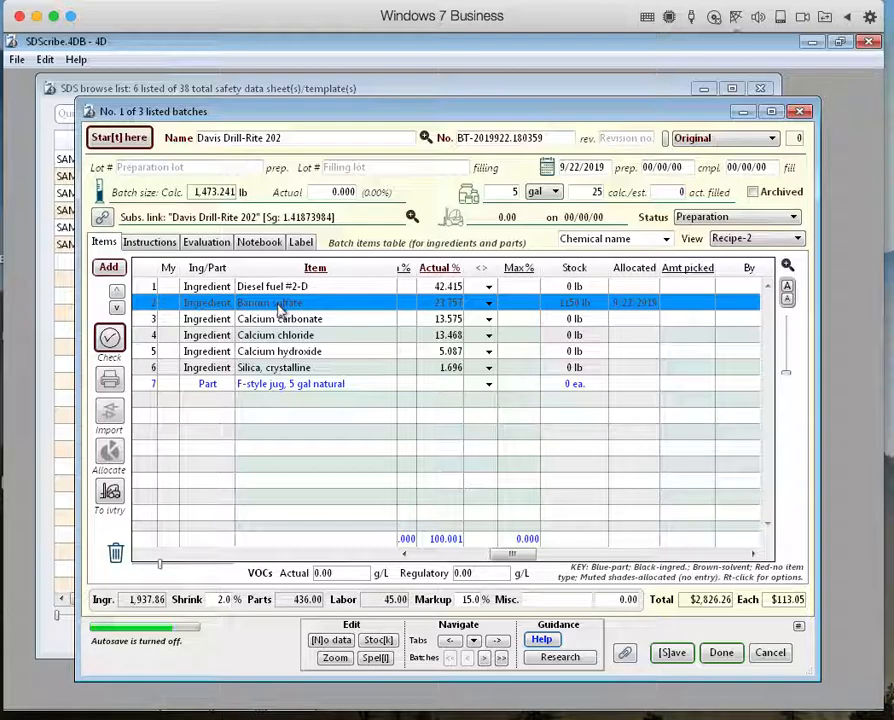
double_click(284, 322)
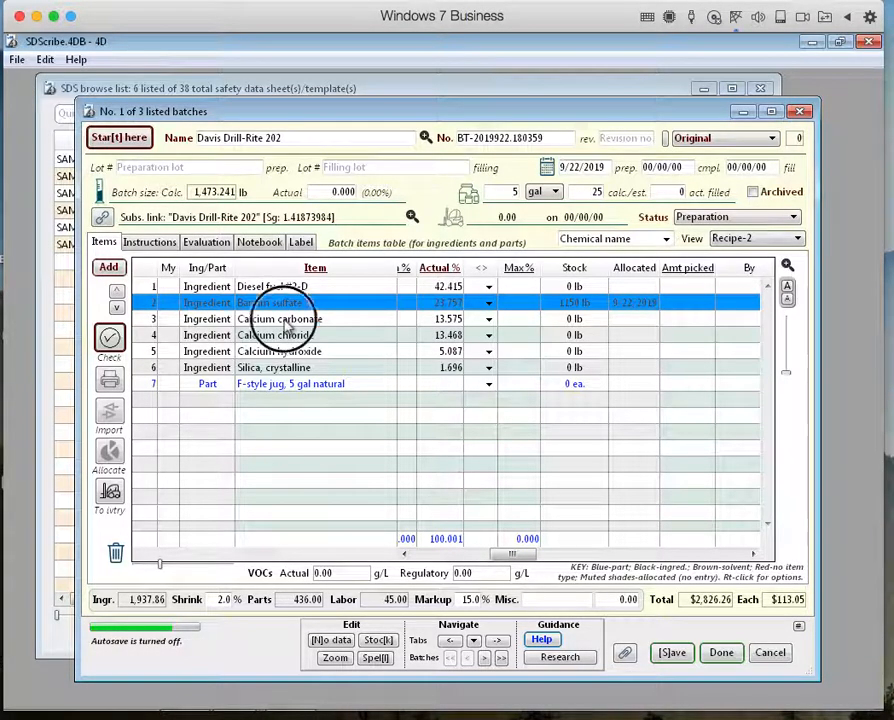
left_click(438, 303)
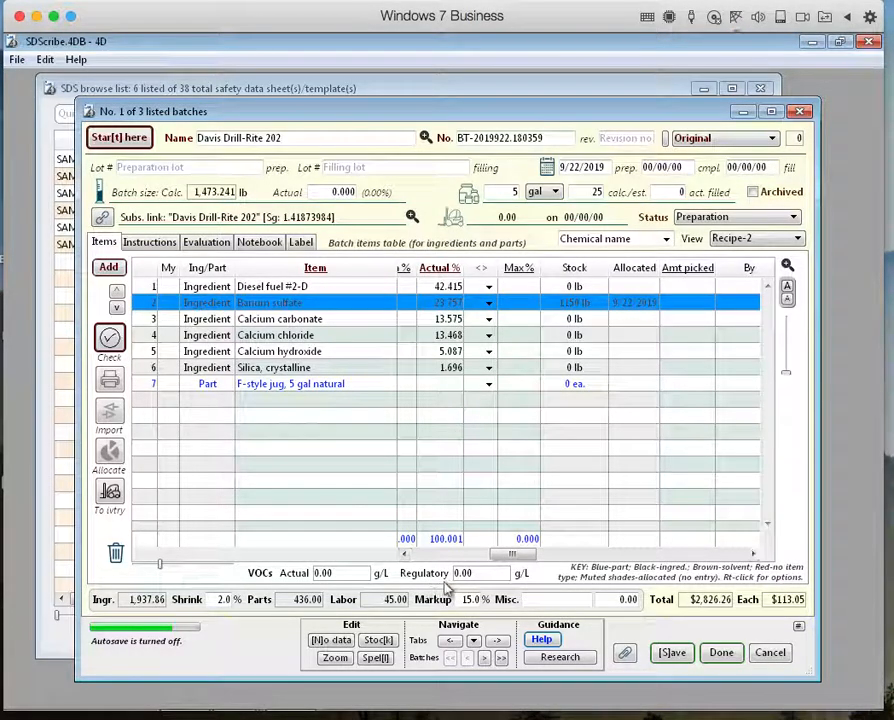
left_click_drag(527, 556, 600, 553)
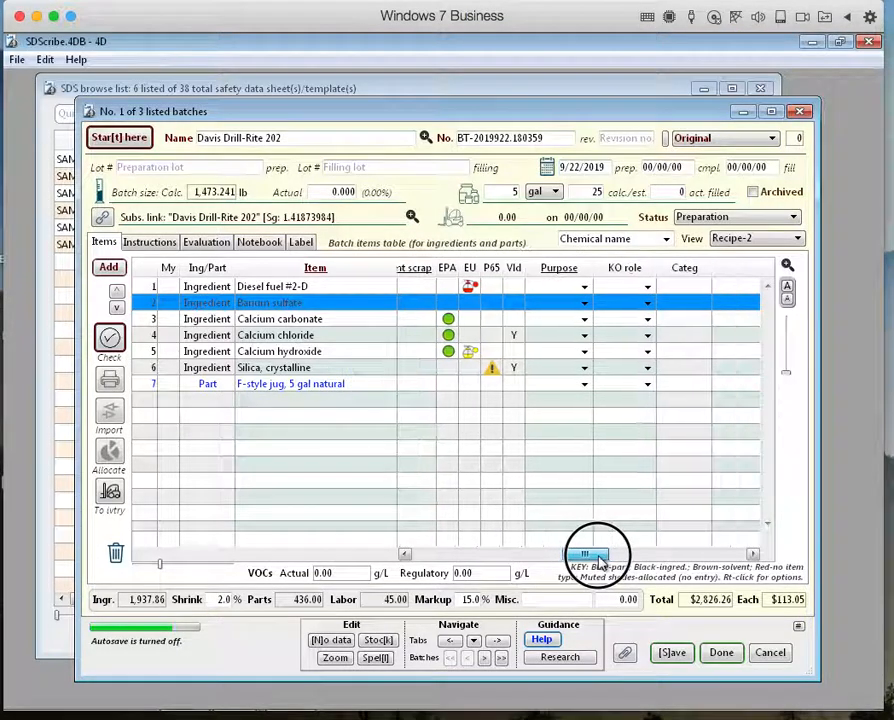
left_click(578, 303)
left_click(578, 304)
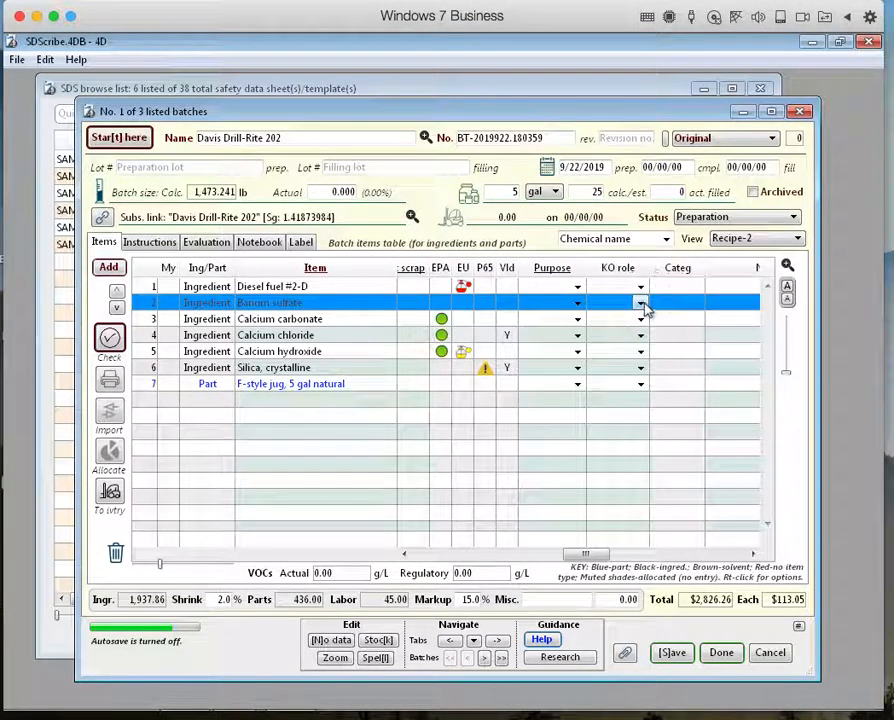
left_click(597, 556)
left_click_drag(604, 566, 622, 560)
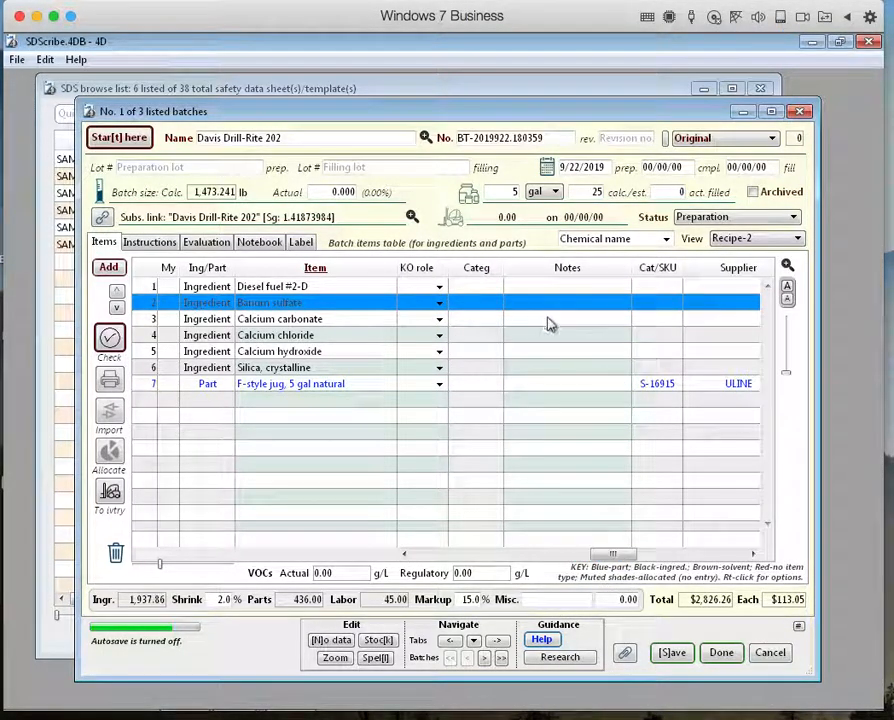
left_click(549, 304)
left_click(612, 556)
left_click_drag(612, 556, 414, 552)
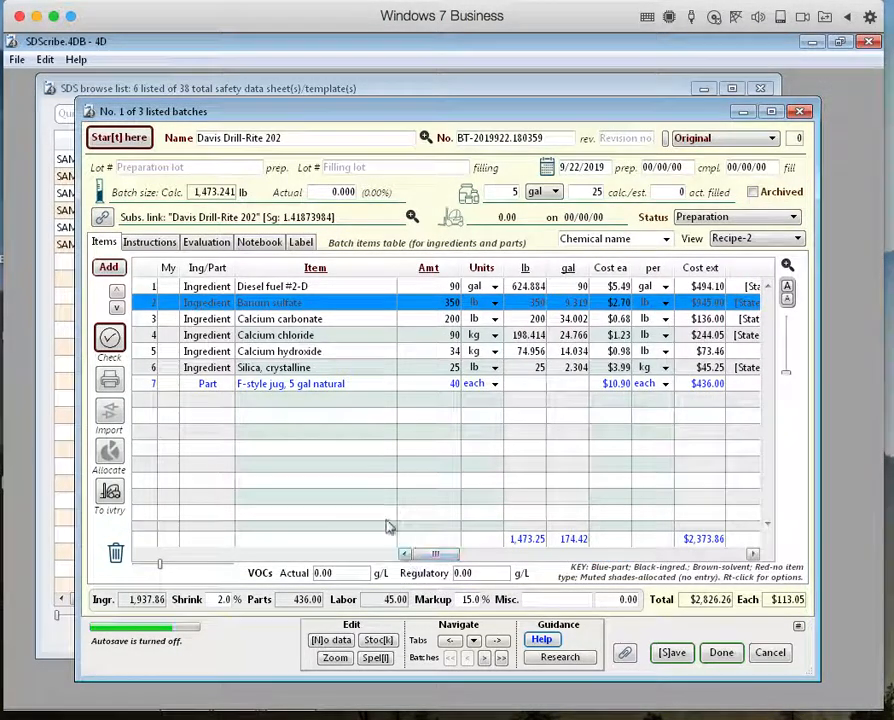
Step: Start allocating the Calcium chloride ingredient against stock, entering a current stock level of 350 lb
left_click(209, 338)
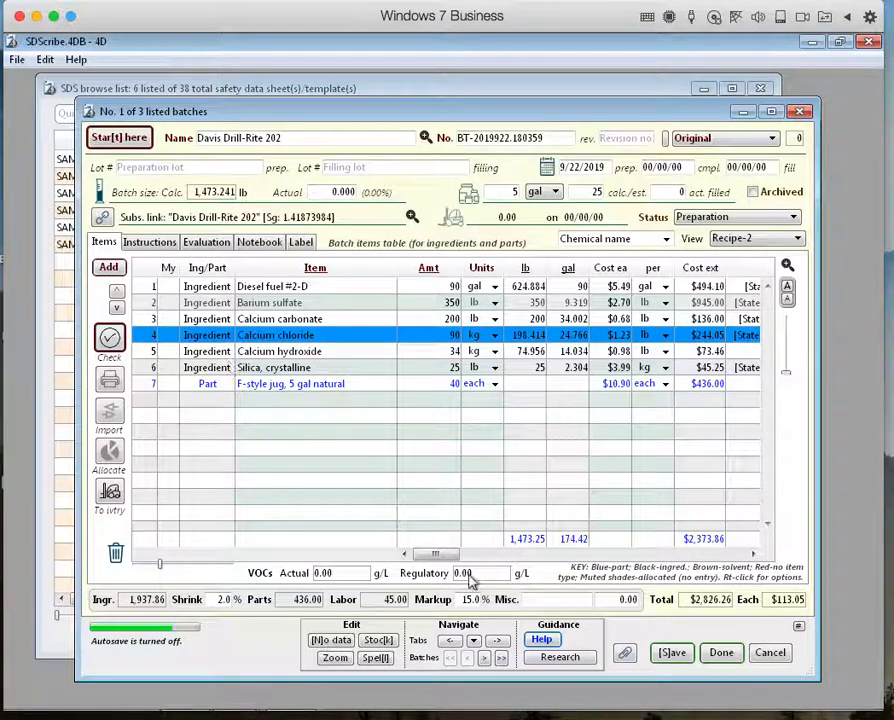
left_click_drag(442, 560, 513, 555)
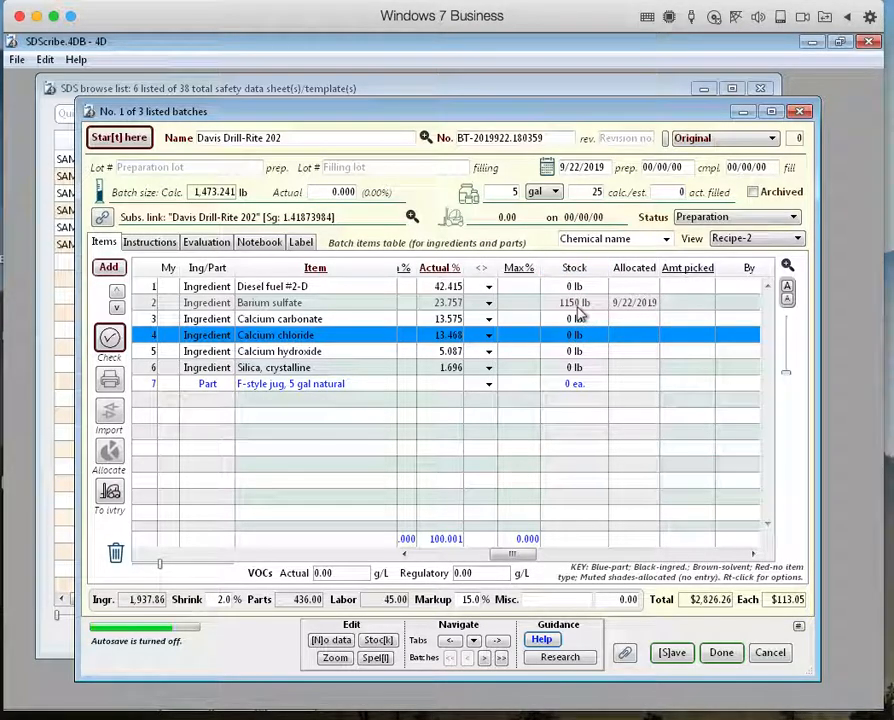
right_click(298, 339)
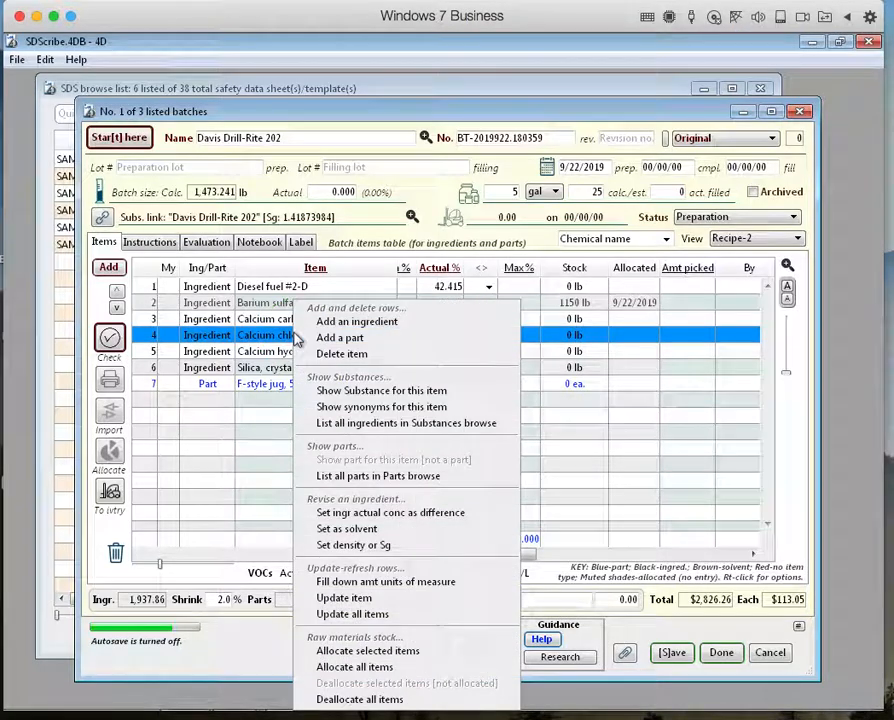
left_click(370, 651)
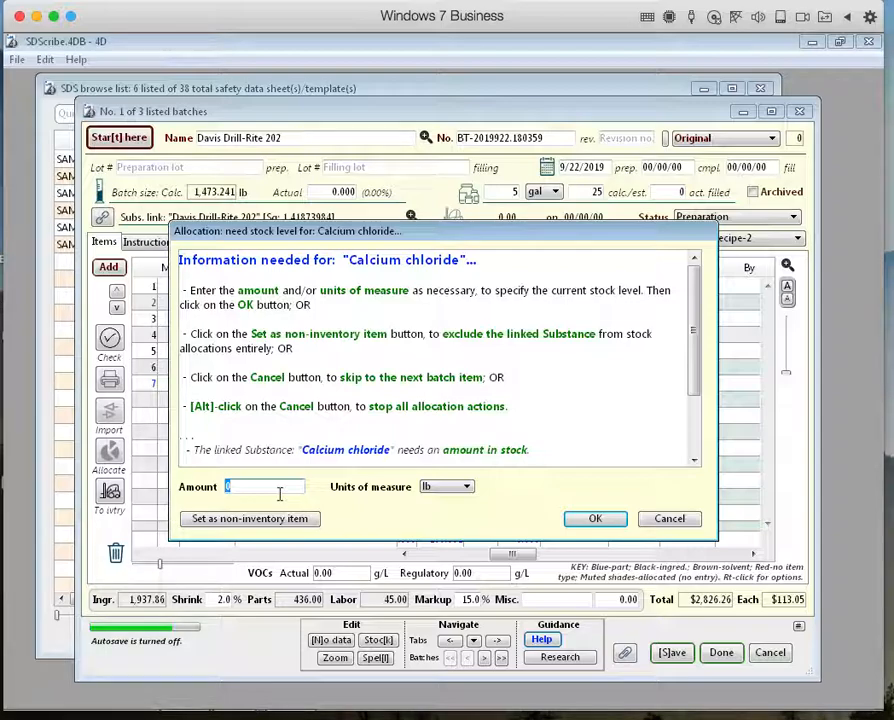
scroll(320, 400, "down", 3)
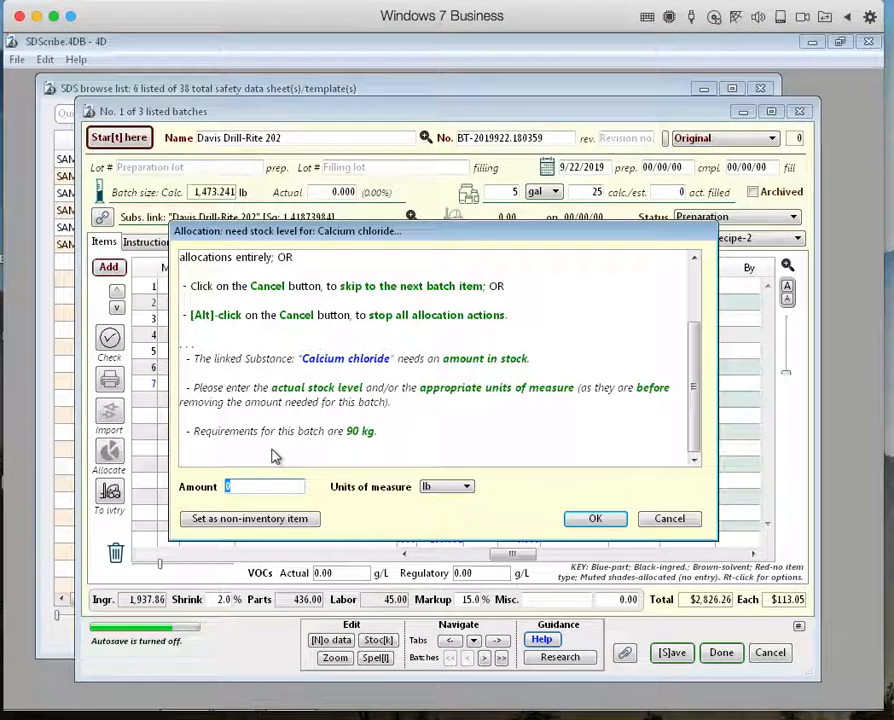
type("200")
key("Tab")
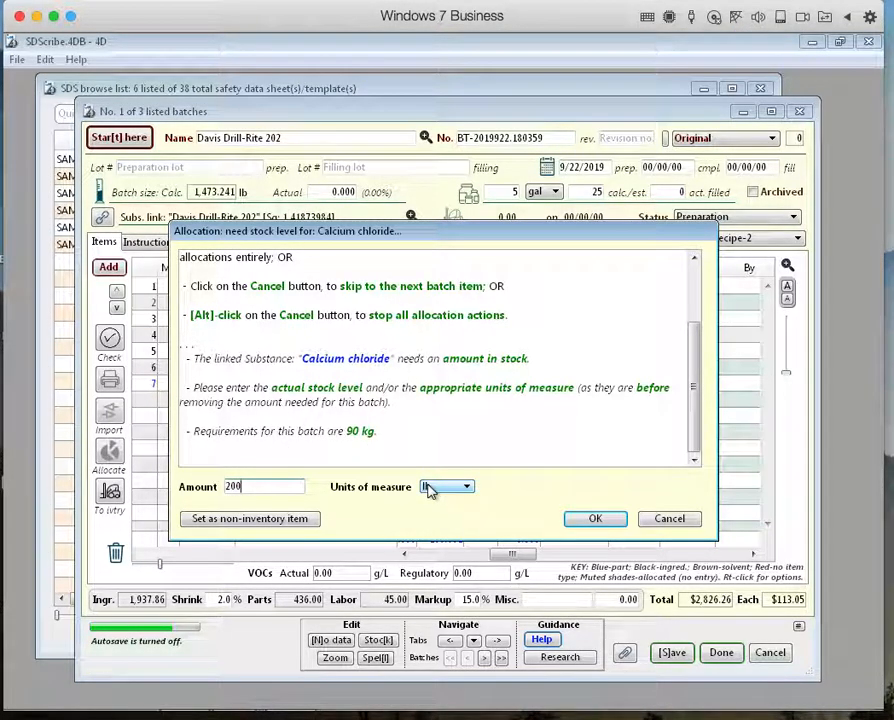
double_click(238, 489)
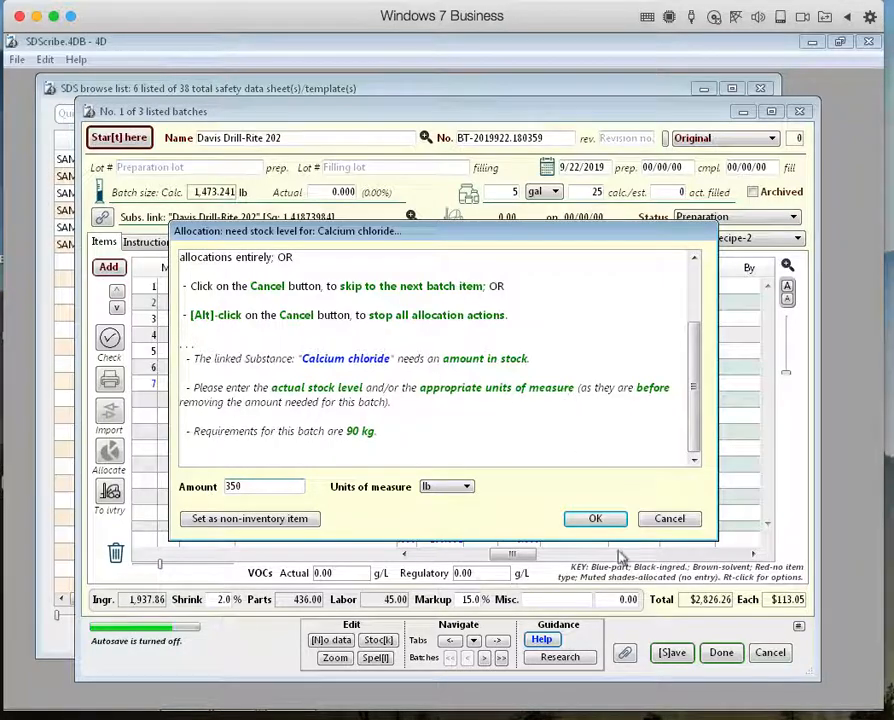
left_click(600, 522)
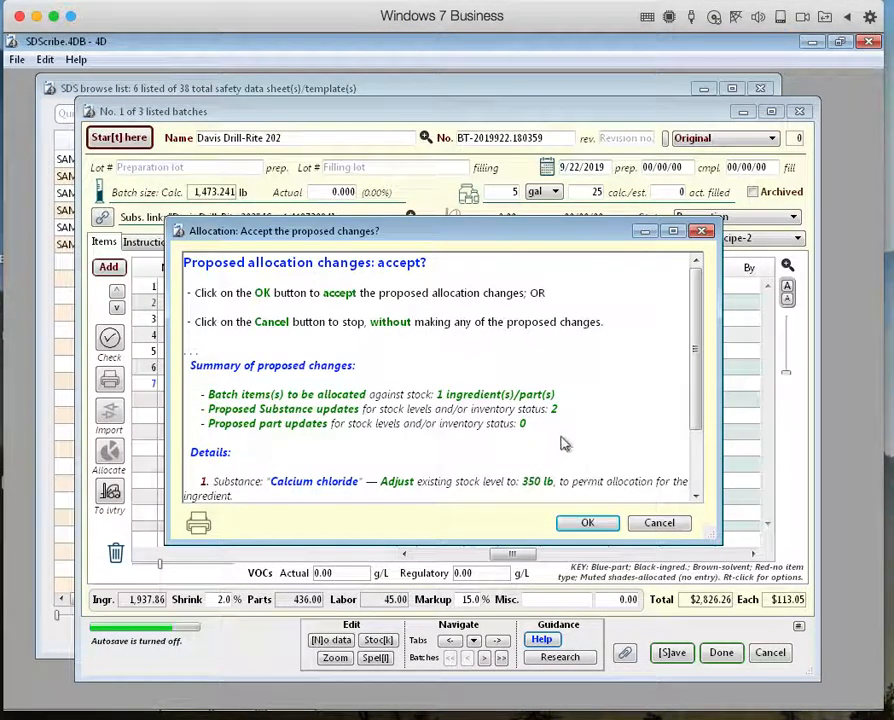
Step: Review and accept the proposed stock adjustment and allocation for Calcium chloride, and close the completion notice
scroll(564, 441, "down", 3)
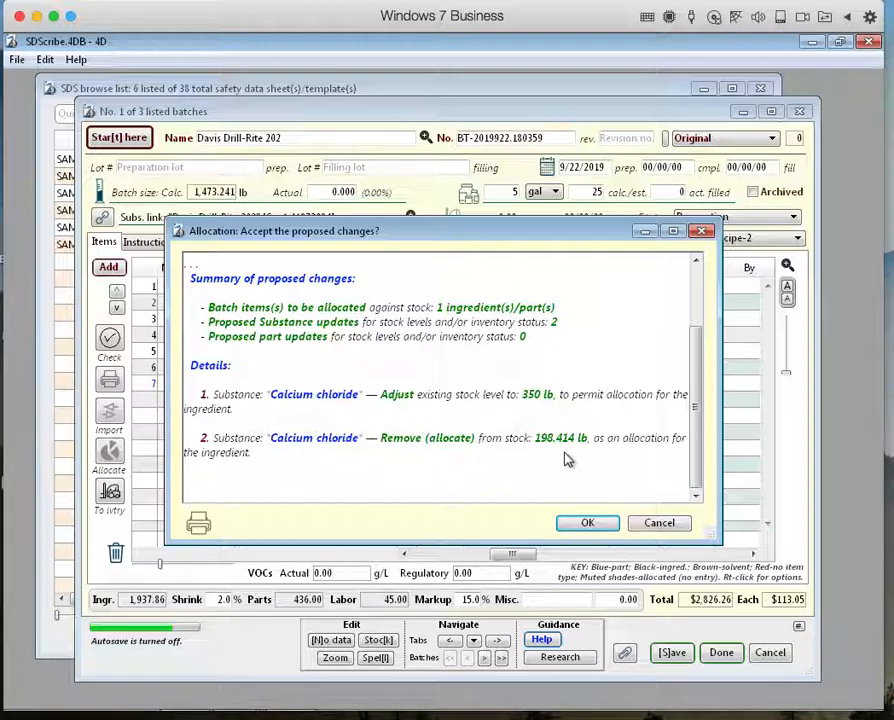
left_click(592, 523)
left_click(592, 524)
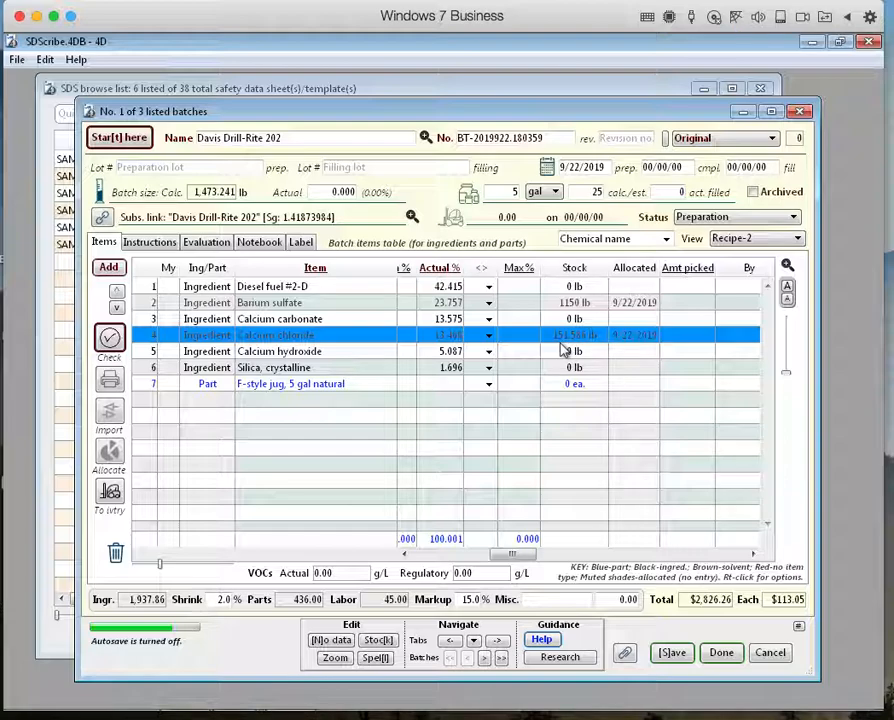
left_click_drag(514, 558, 524, 580)
left_click(300, 470)
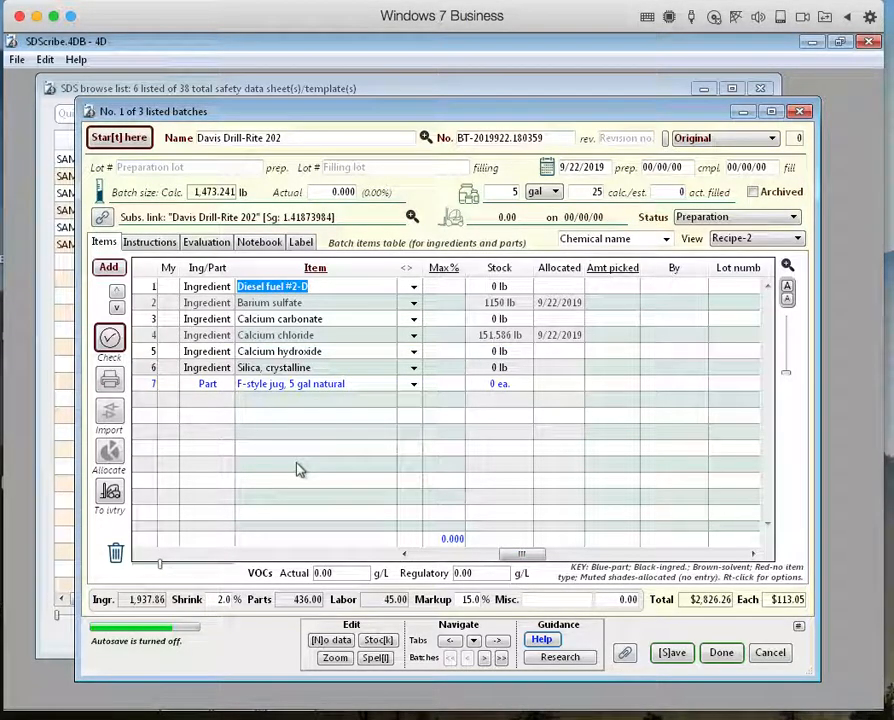
left_click(300, 470)
left_click(178, 368)
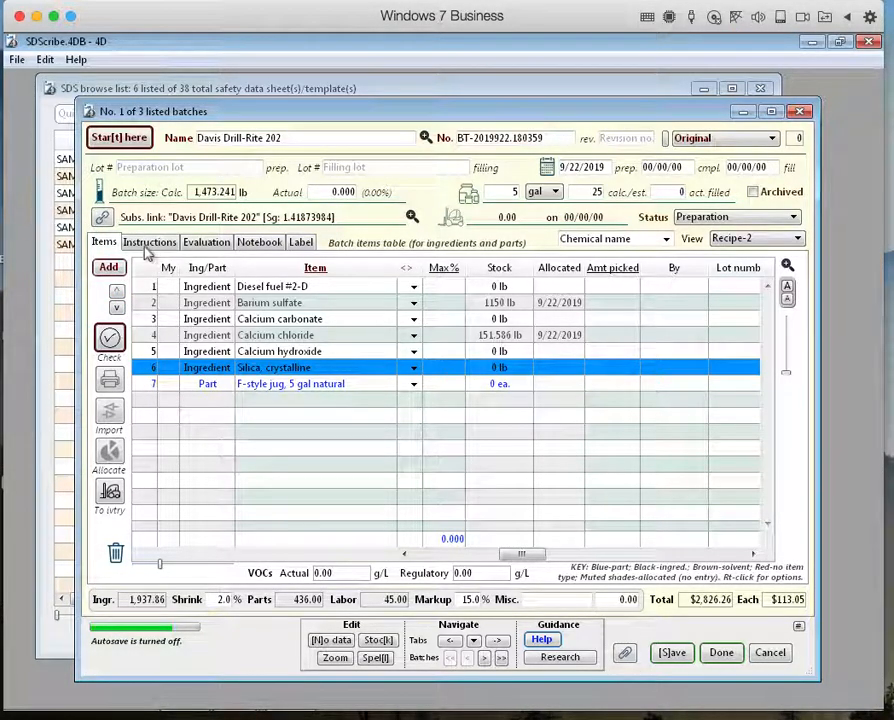
Step: List the linked Substances for all of the batch's ingredients, accepting the interim save of the batch
left_click(103, 217)
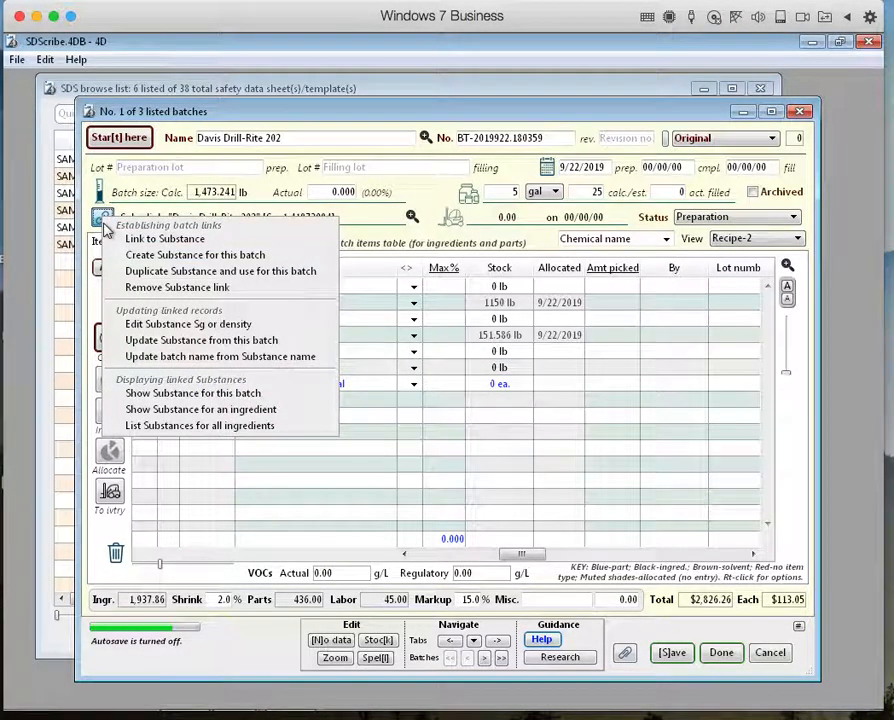
left_click(147, 432)
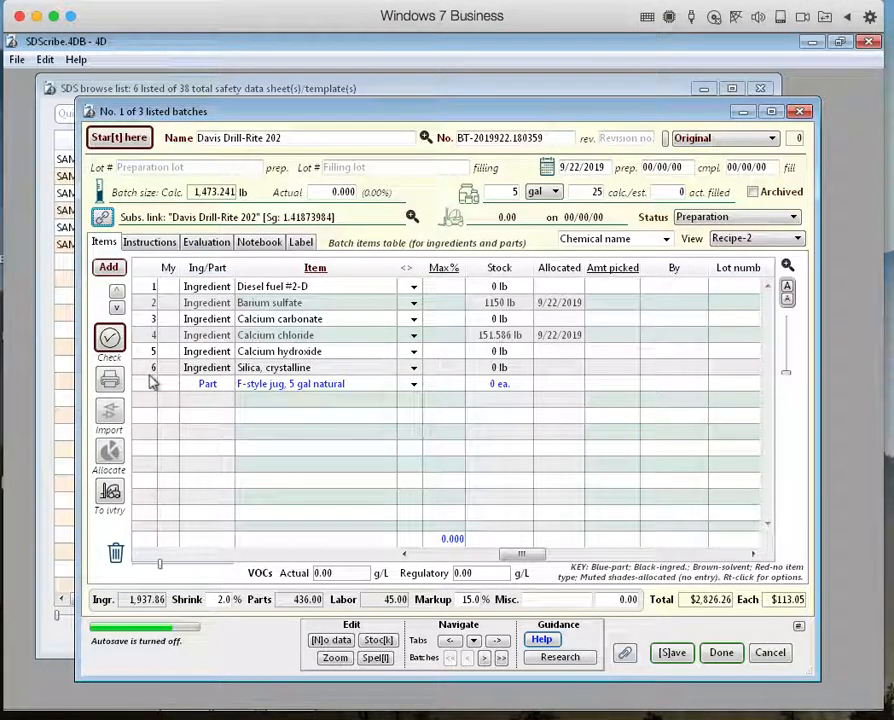
left_click(102, 217)
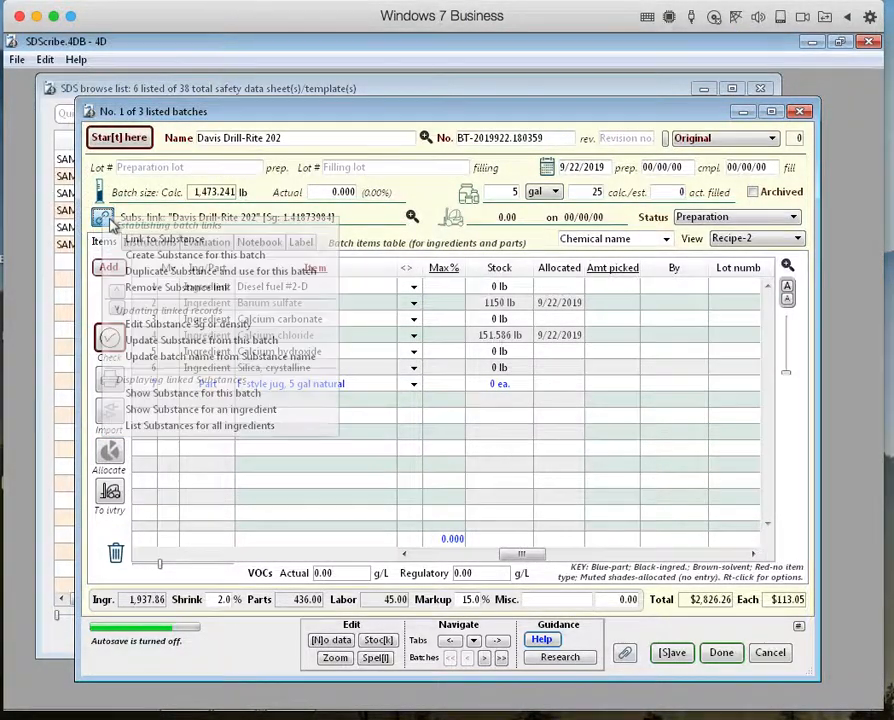
left_click(146, 427)
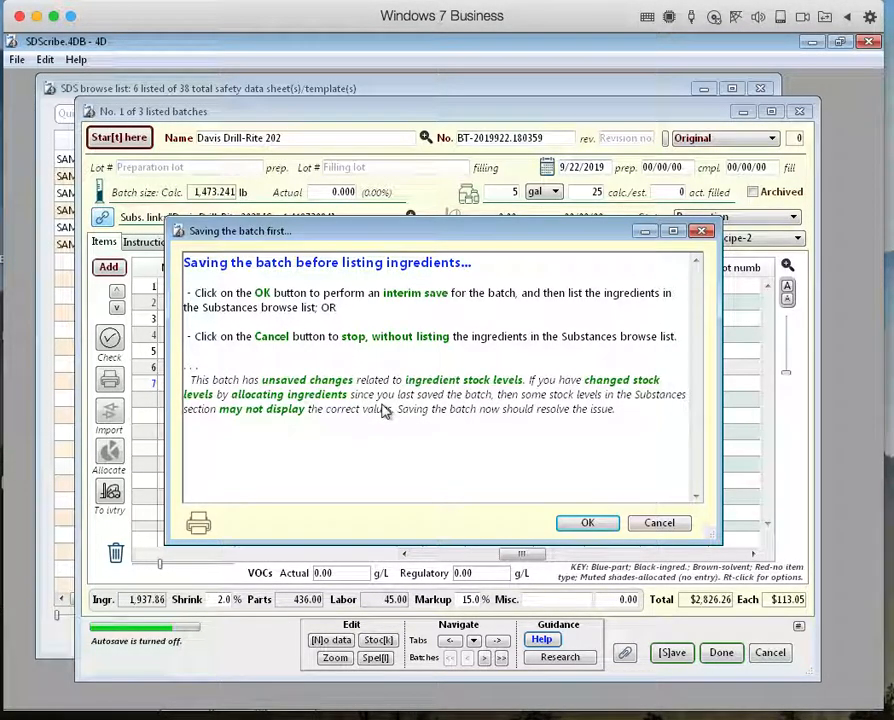
left_click(567, 529)
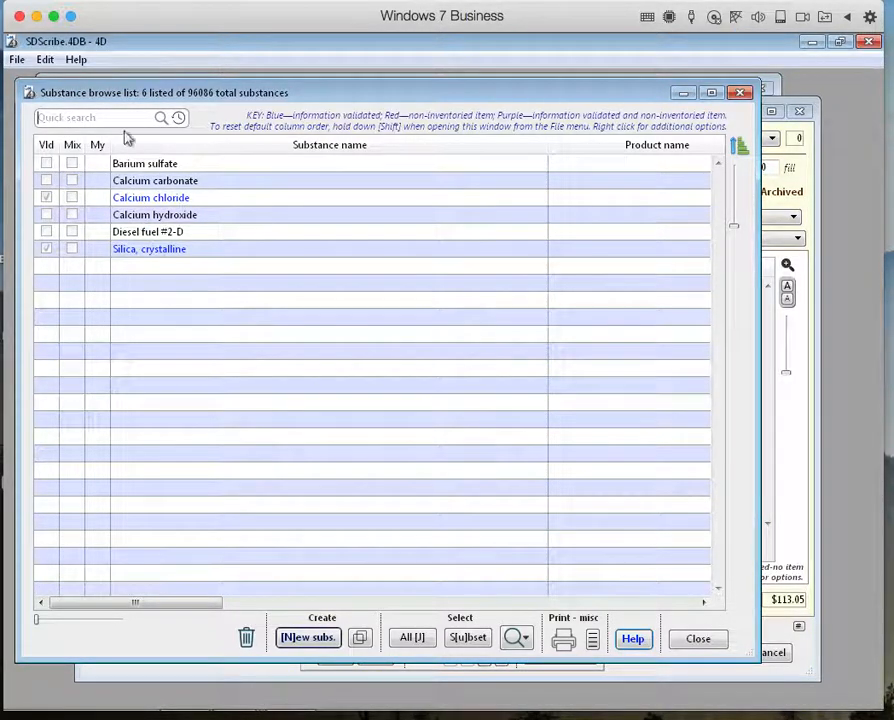
Step: Reposition the Substances list window and switch it to the quick inventory view
left_click_drag(144, 91, 292, 80)
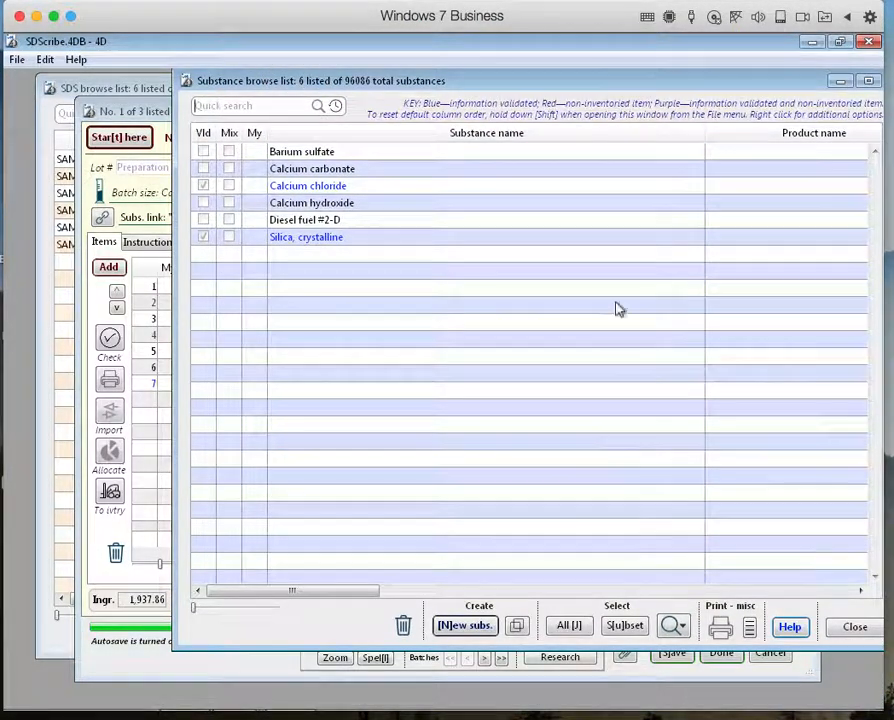
left_click_drag(540, 92, 424, 100)
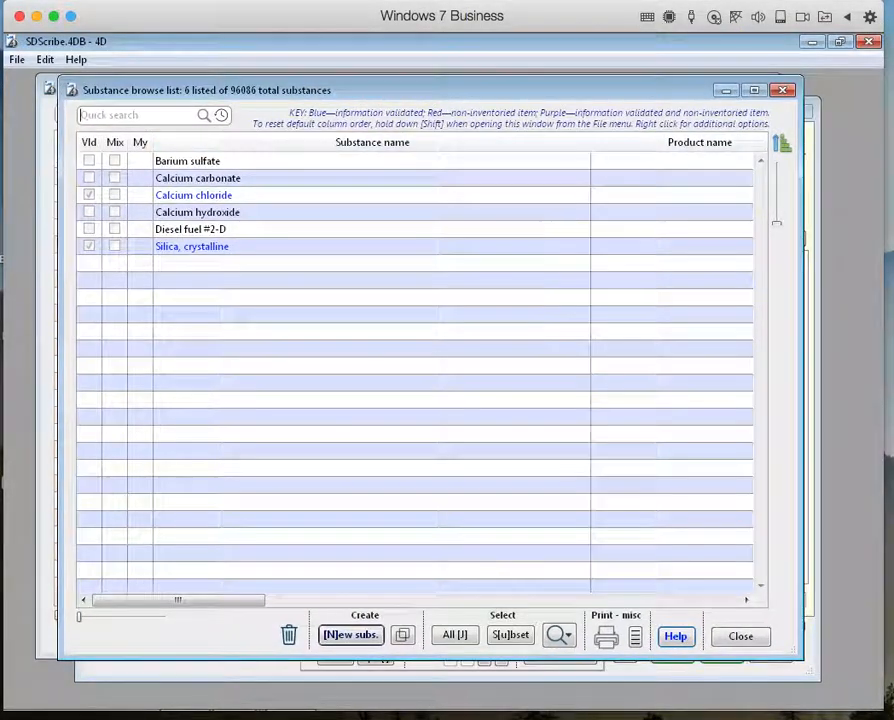
left_click(636, 640)
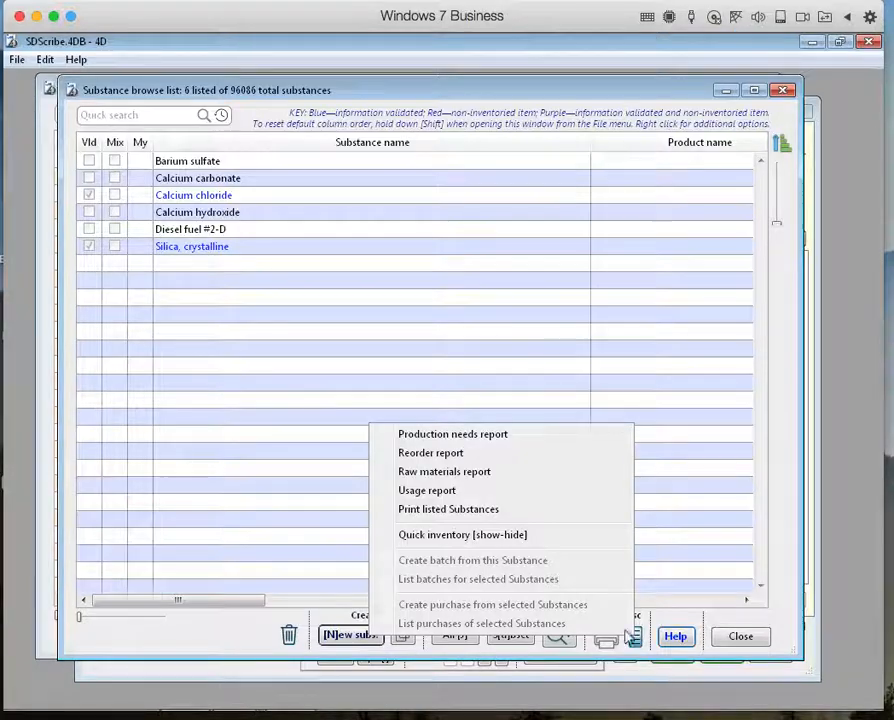
left_click(507, 536)
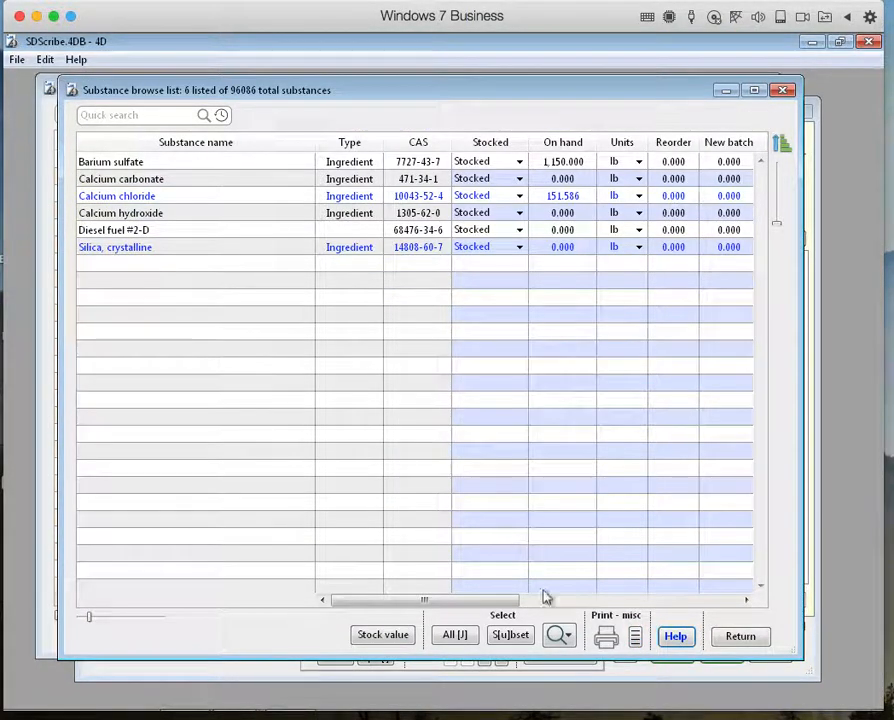
Step: Set the on-hand stock to 500 lb for Calcium carbonate and 275 kg for Calcium hydroxide
left_click(559, 181)
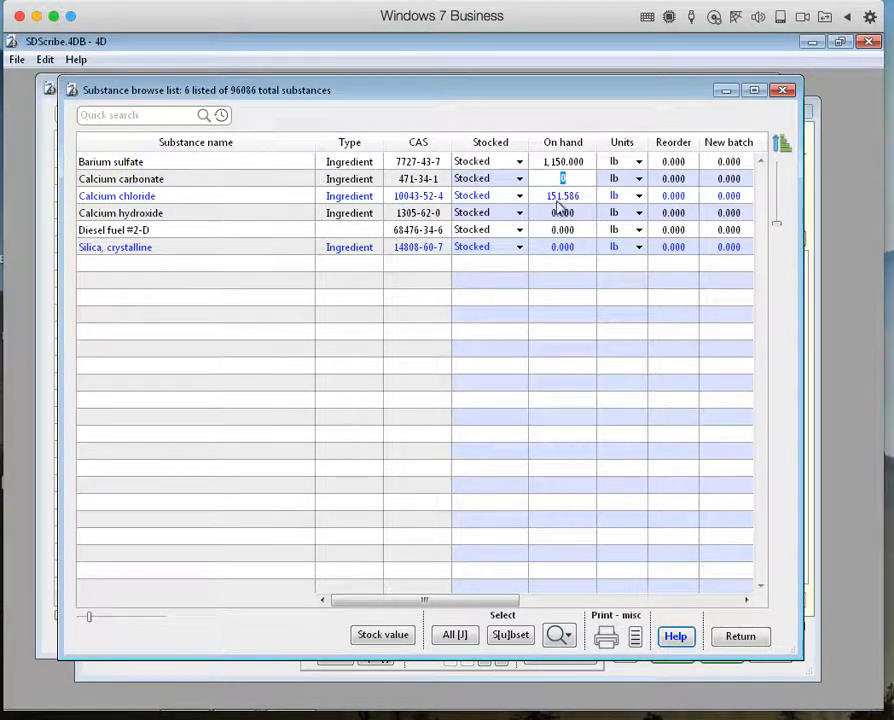
type("500")
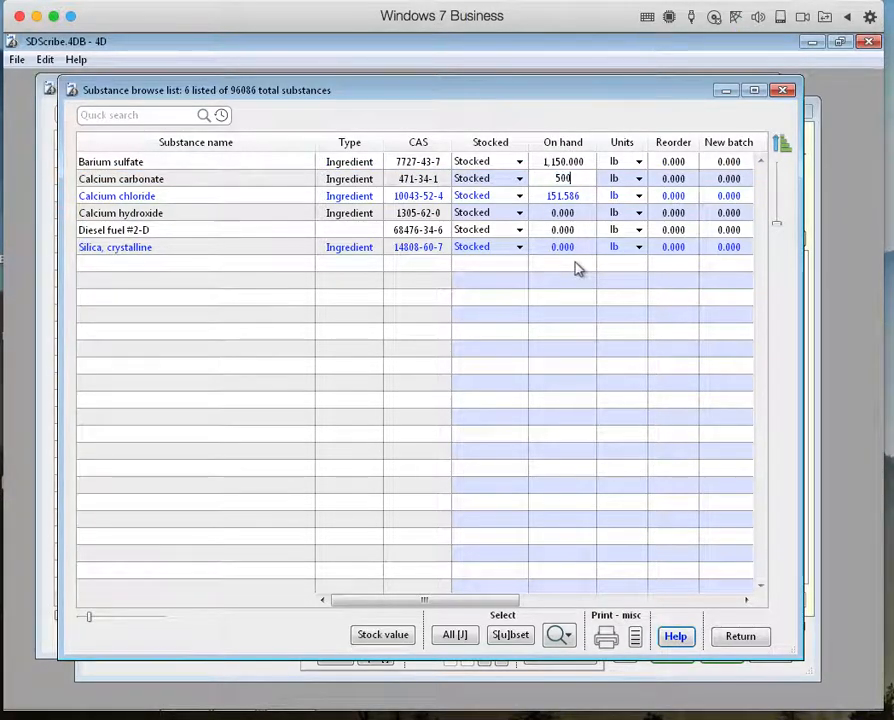
key("Return")
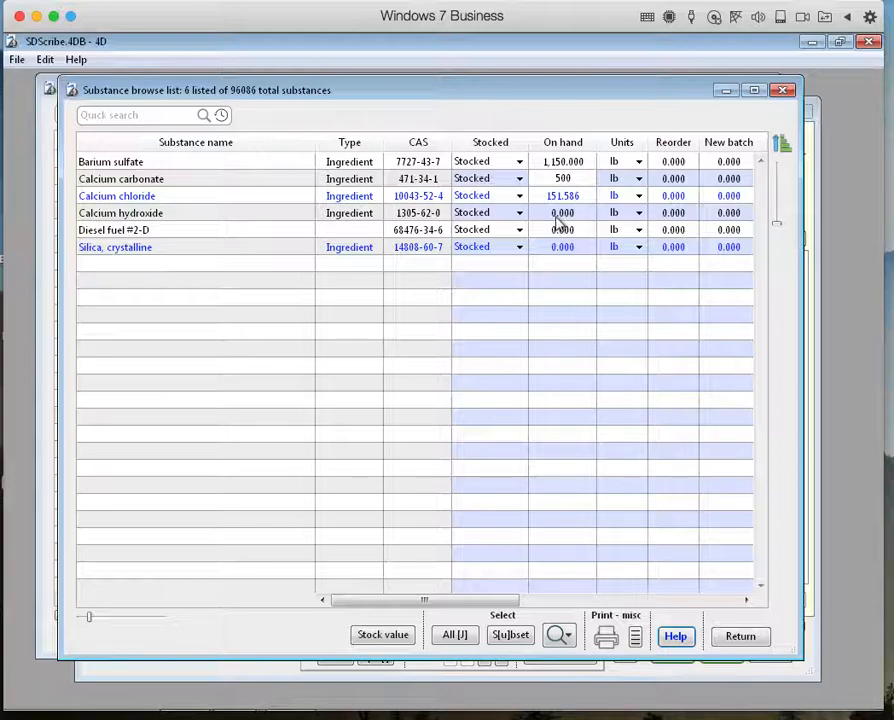
left_click(563, 213)
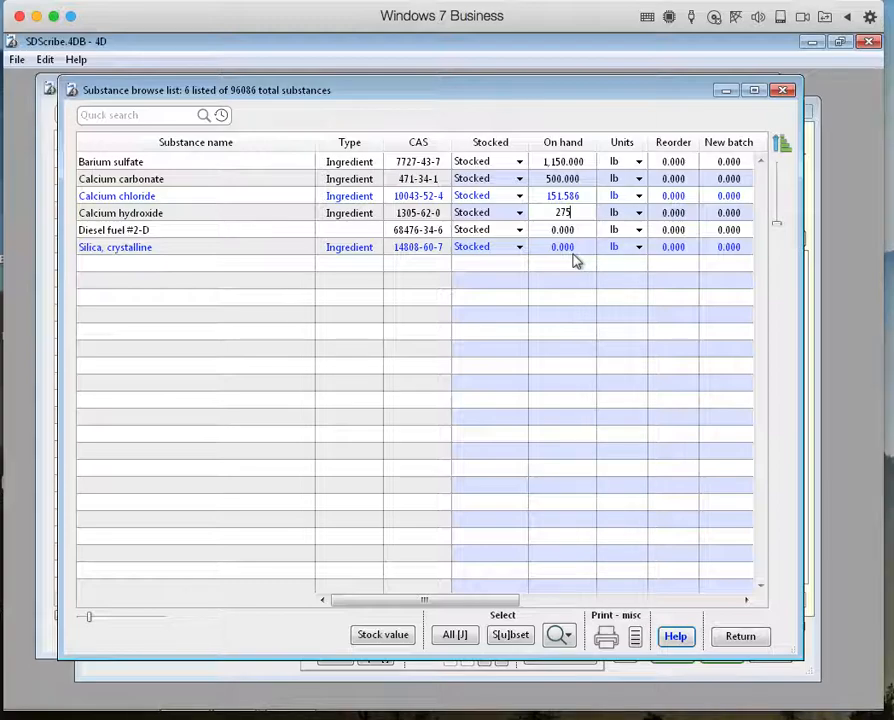
left_click(636, 213)
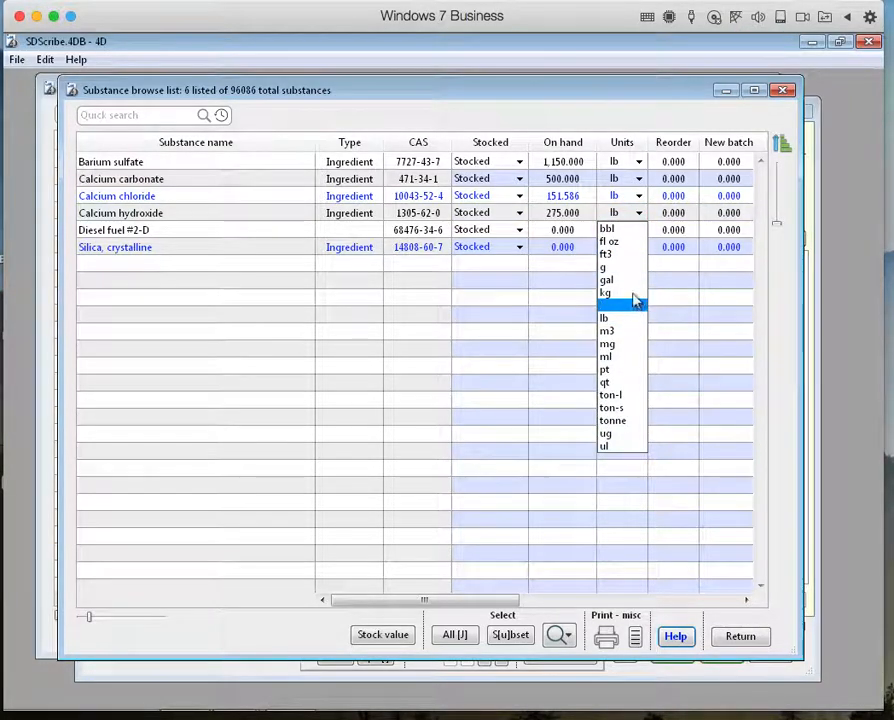
left_click(636, 302)
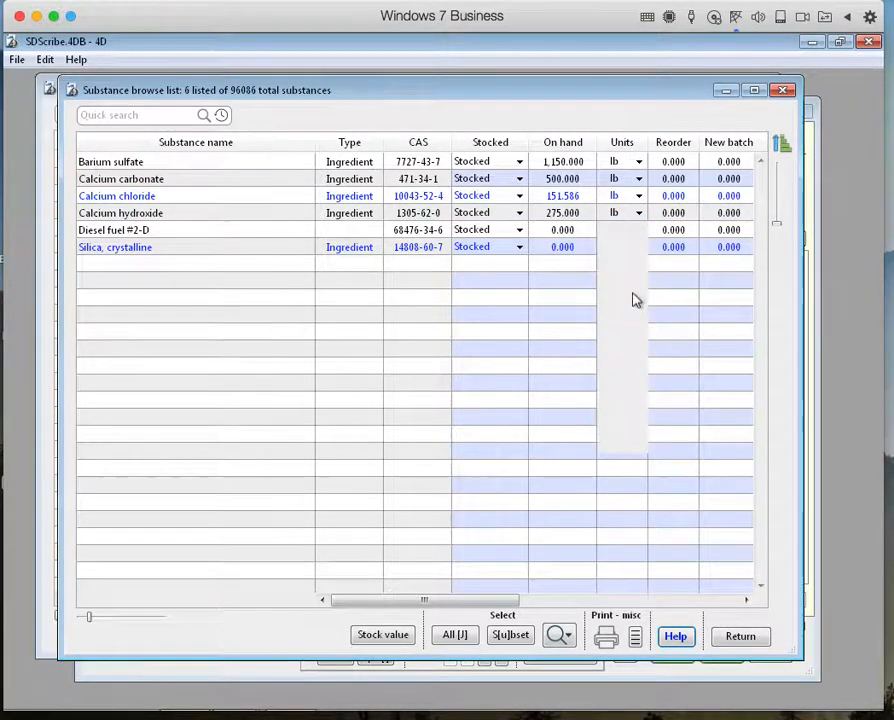
Step: Set the on-hand stock to 650 gal for Diesel fuel #2-D and 150 lb for Silica, crystalline
left_click(555, 232)
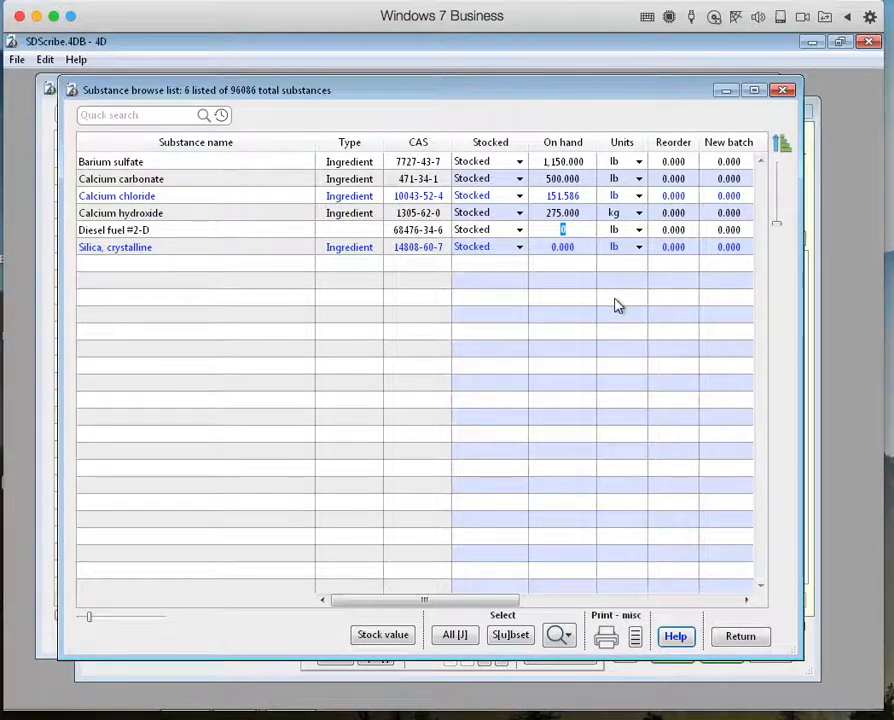
type("650")
left_click(640, 231)
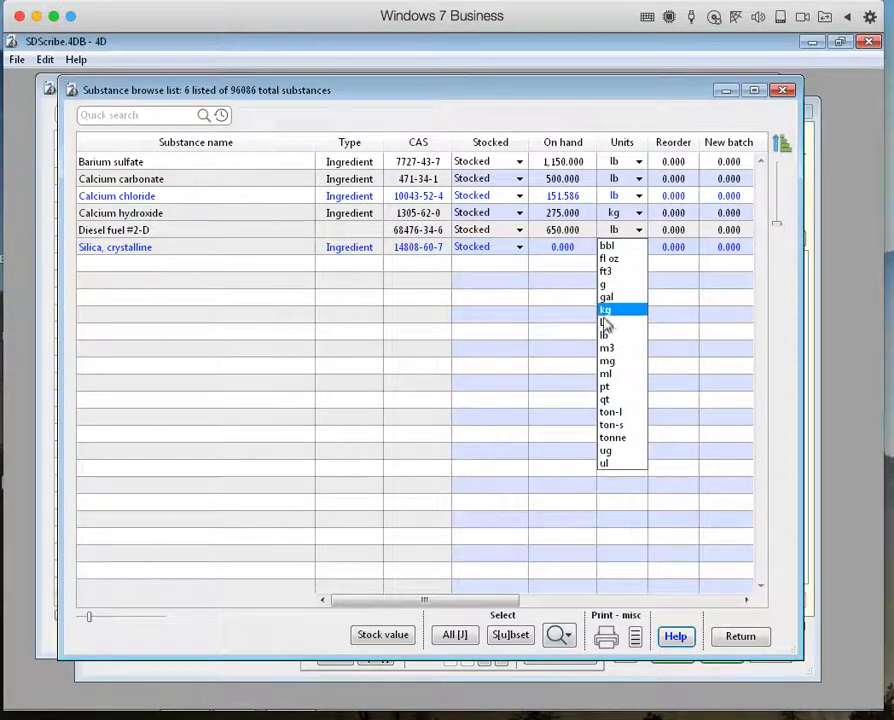
left_click(606, 297)
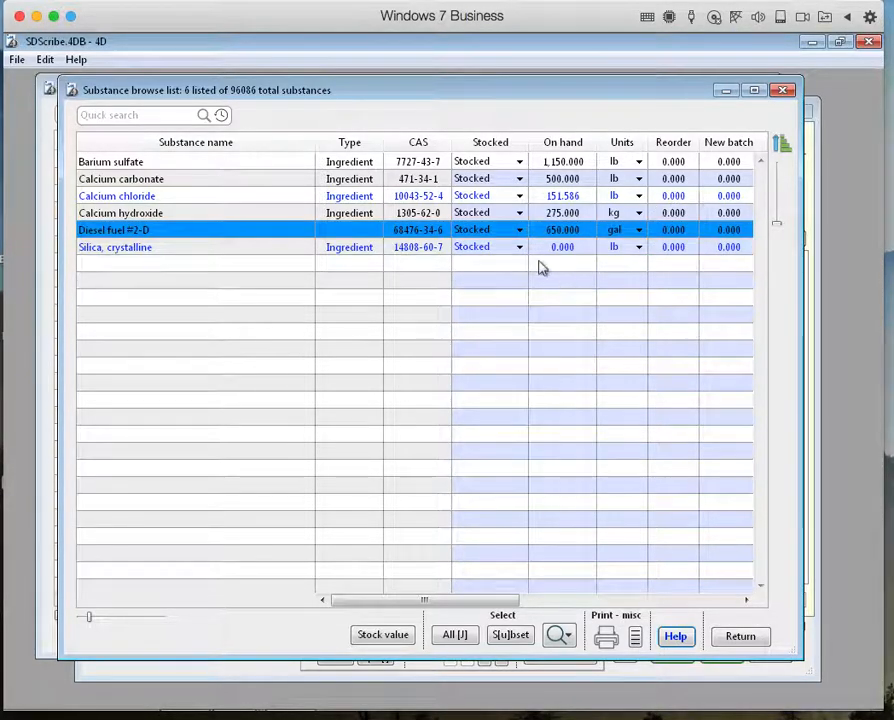
left_click(561, 248)
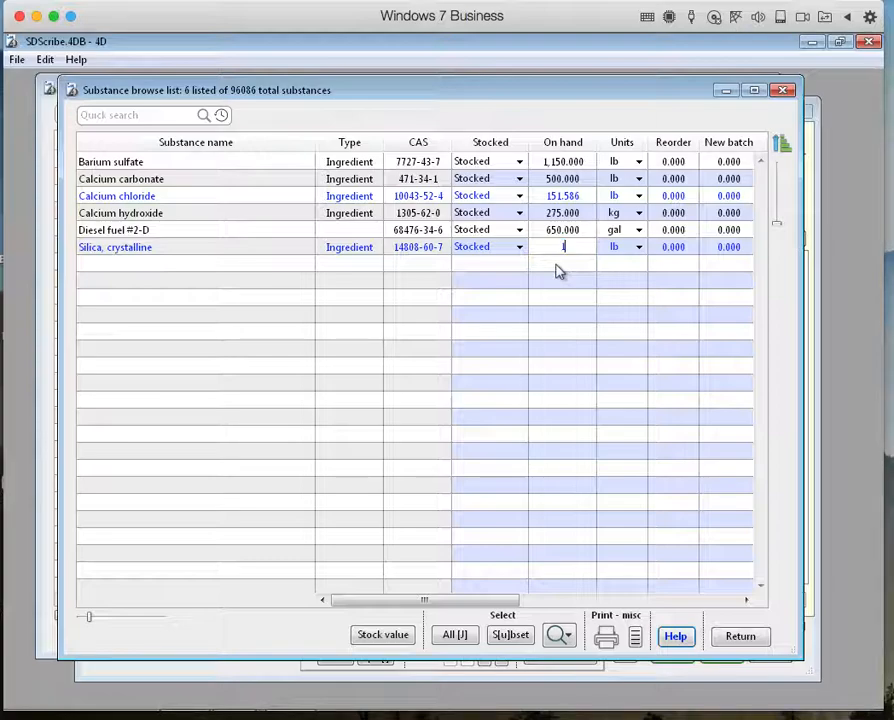
key("Tab")
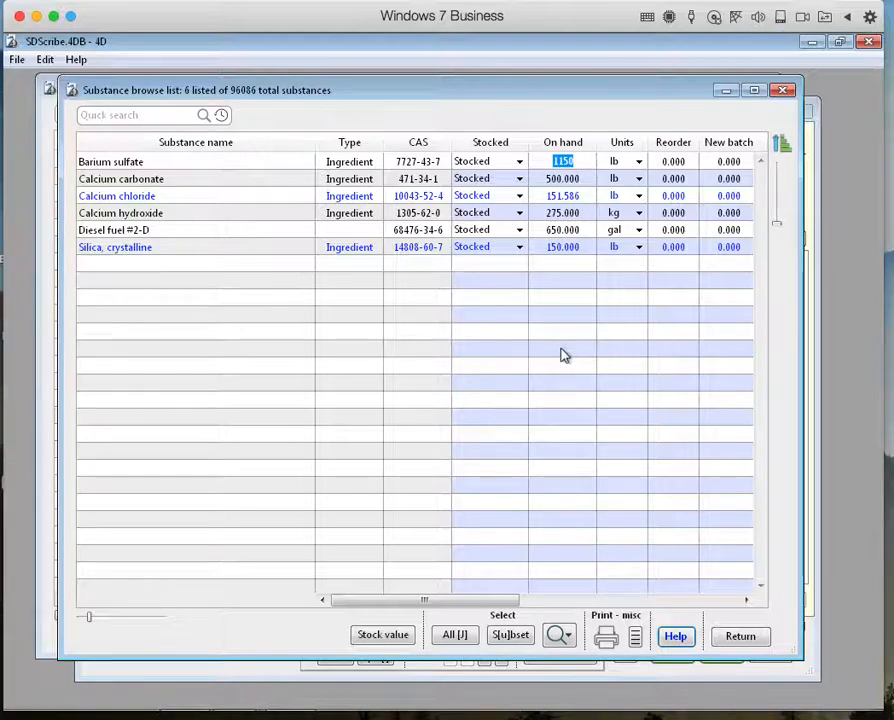
Step: Leave and reopen the quick inventory view to recheck the stock entries, and close the Substances list
left_click(740, 637)
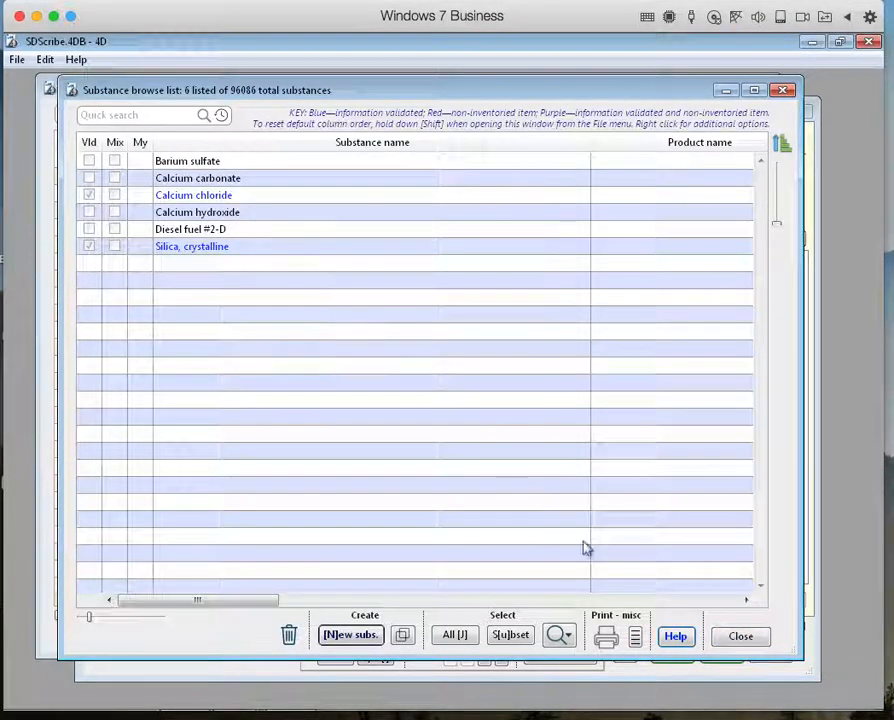
left_click(635, 637)
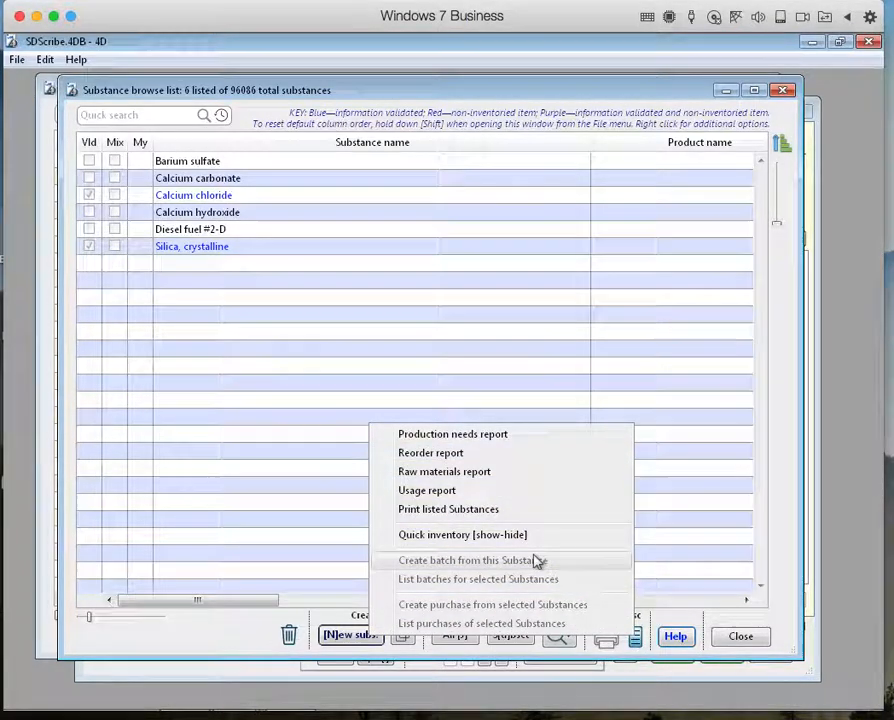
left_click(462, 535)
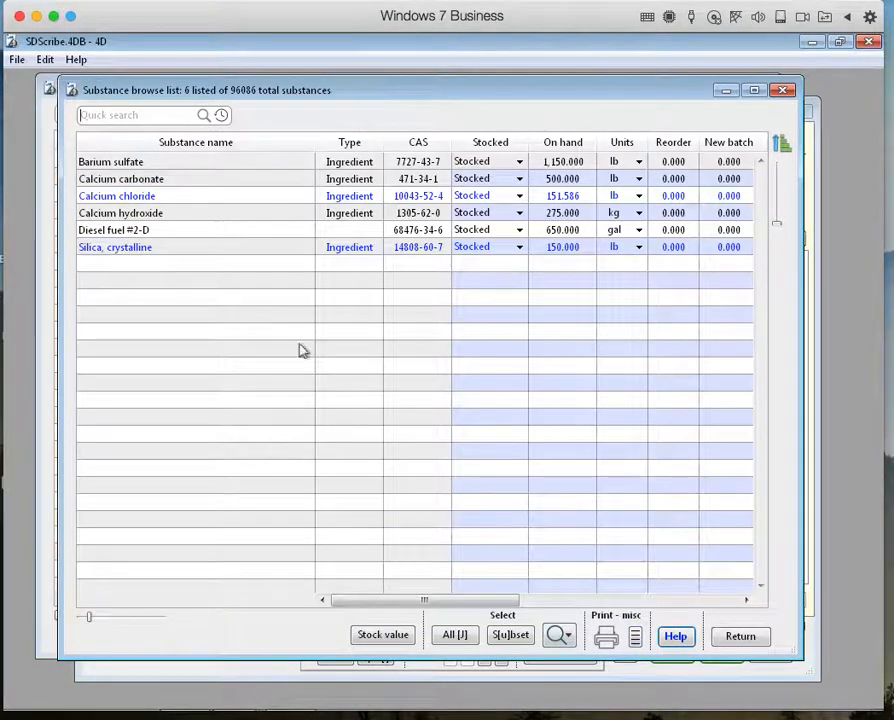
left_click(761, 644)
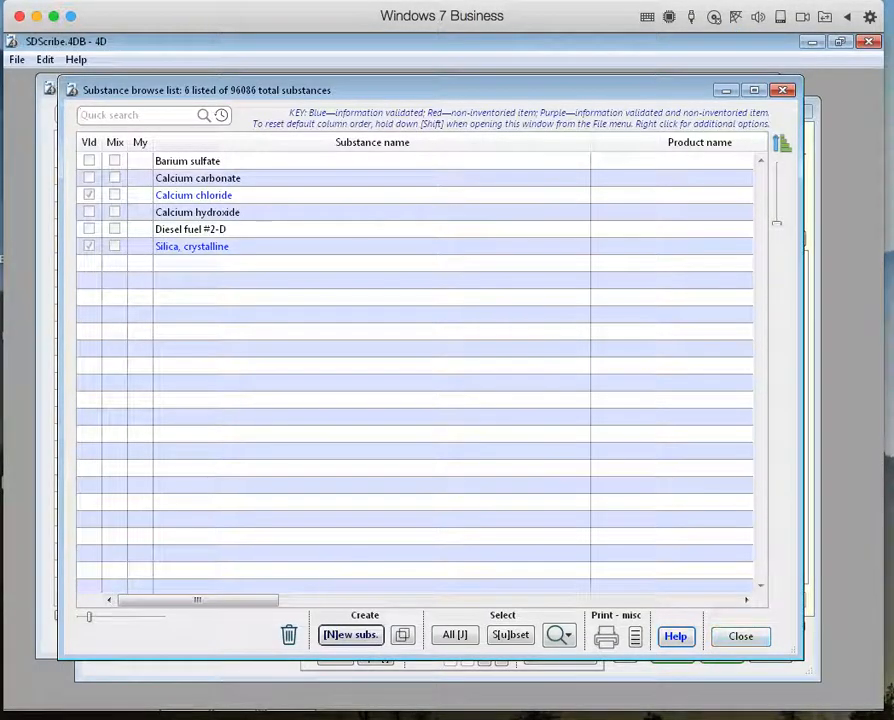
left_click(781, 91)
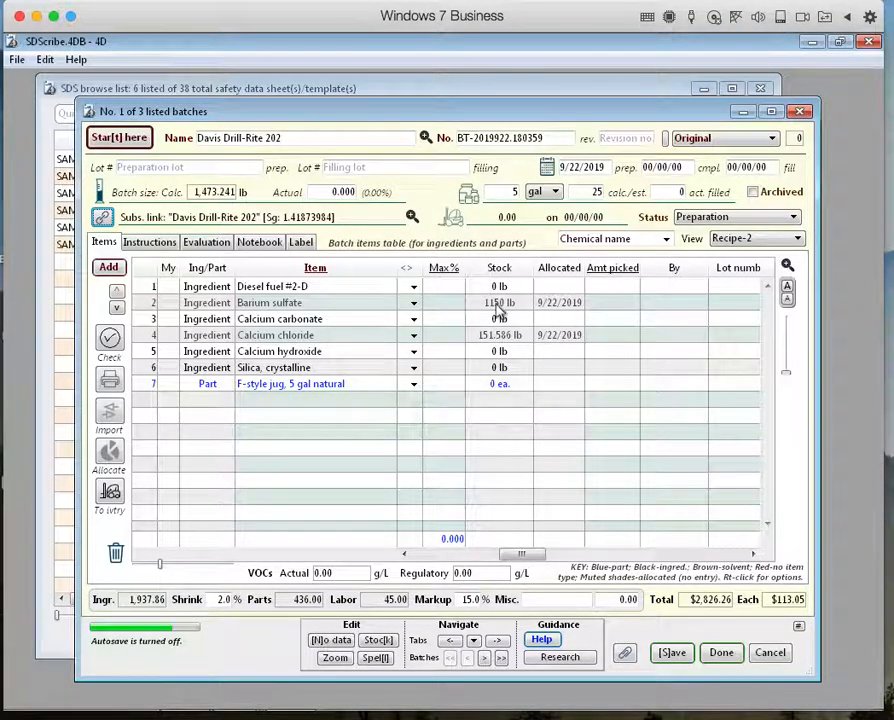
Step: Update all items in the batch items table to refresh their stock levels
left_click(250, 436)
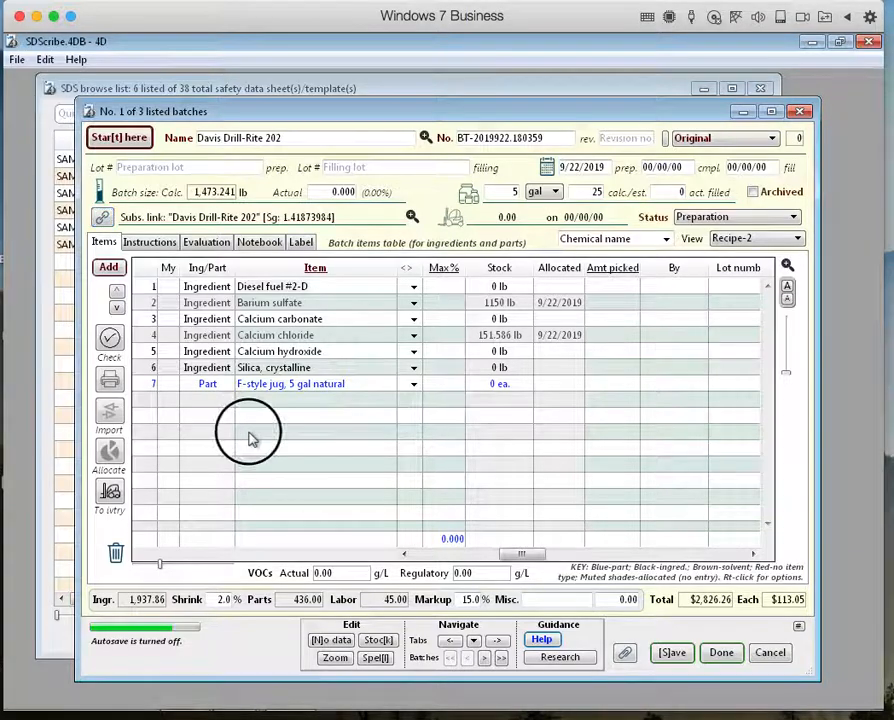
right_click(250, 436)
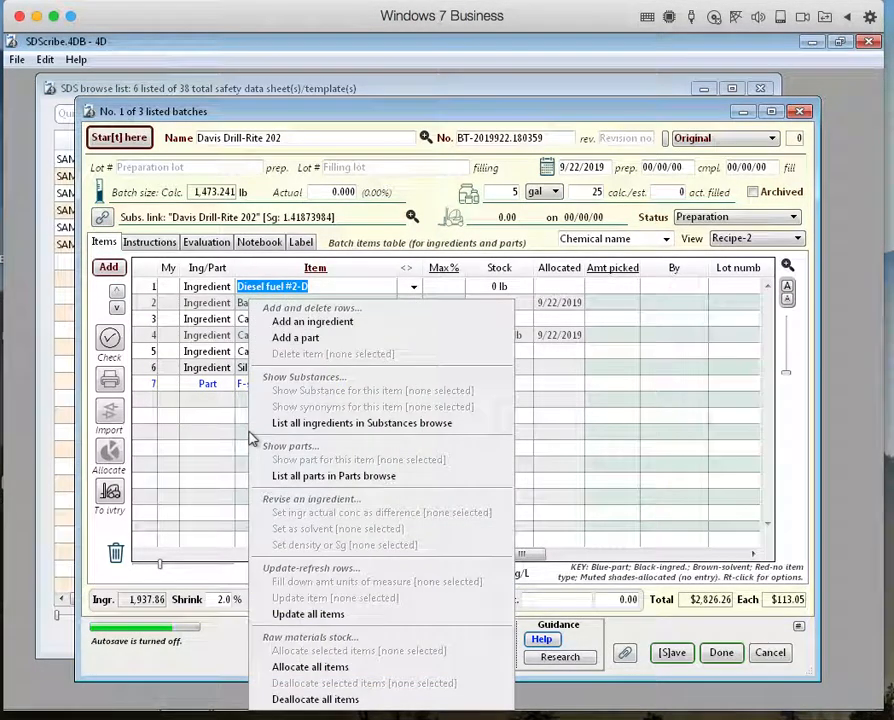
left_click(308, 614)
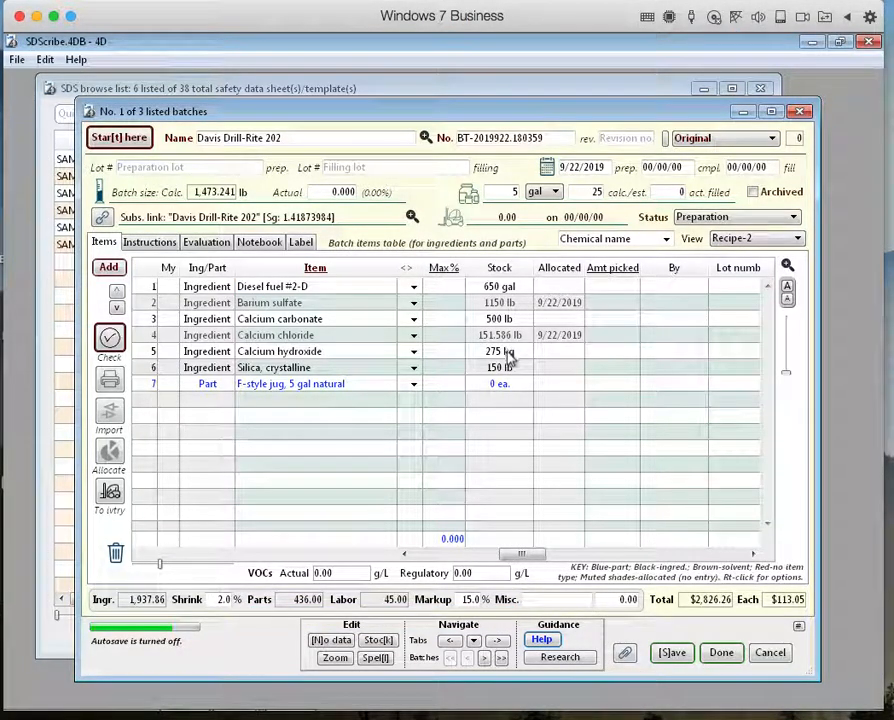
left_click(452, 556)
left_click_drag(452, 556, 517, 562)
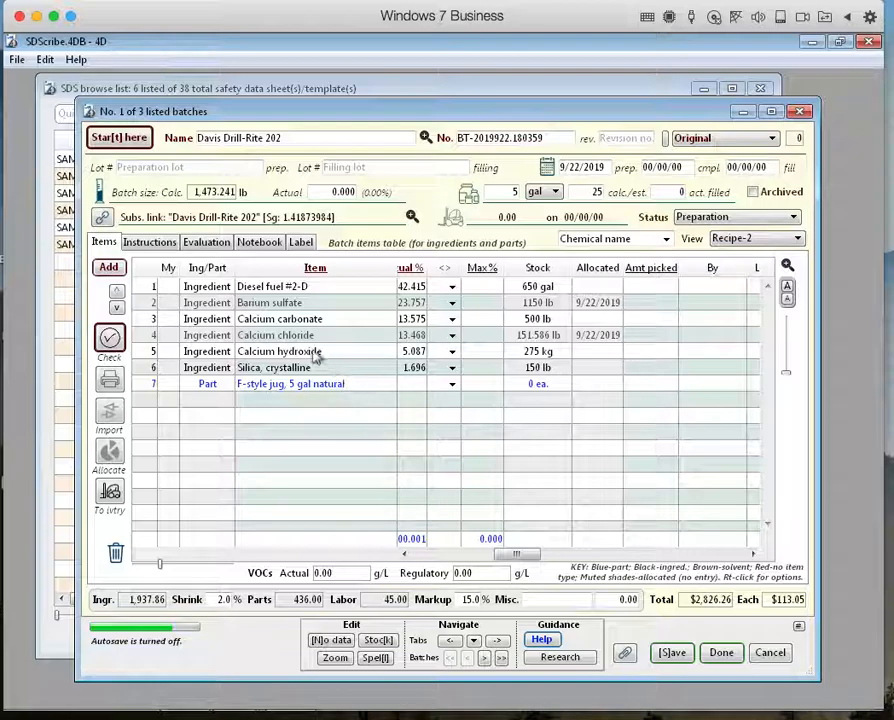
Step: Start allocating all batch items against stock, entering a current stock level of 175 for the F-style jug, 5 gal natural
left_click(108, 454)
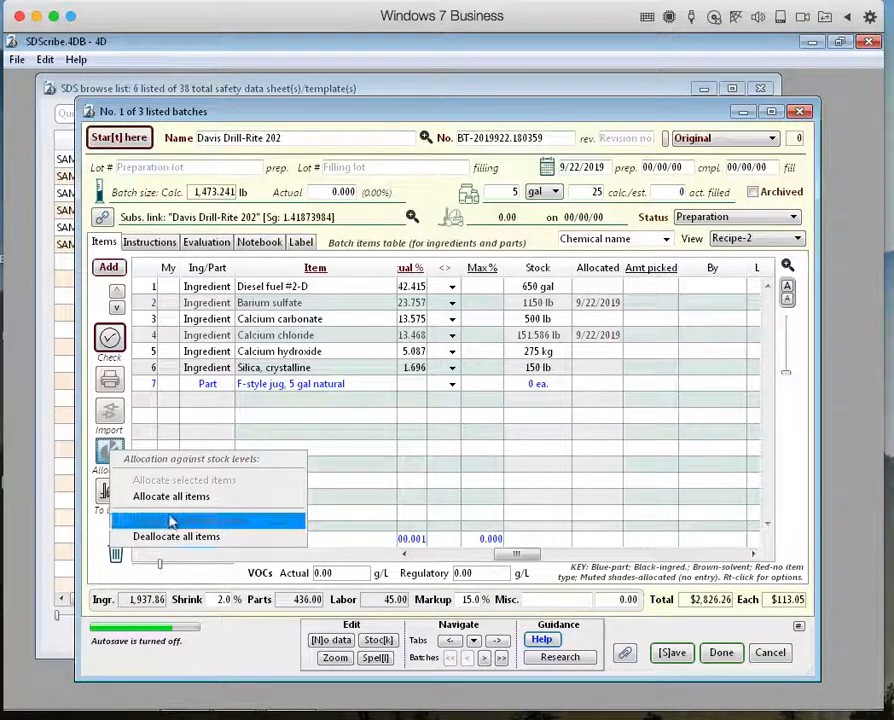
left_click(170, 497)
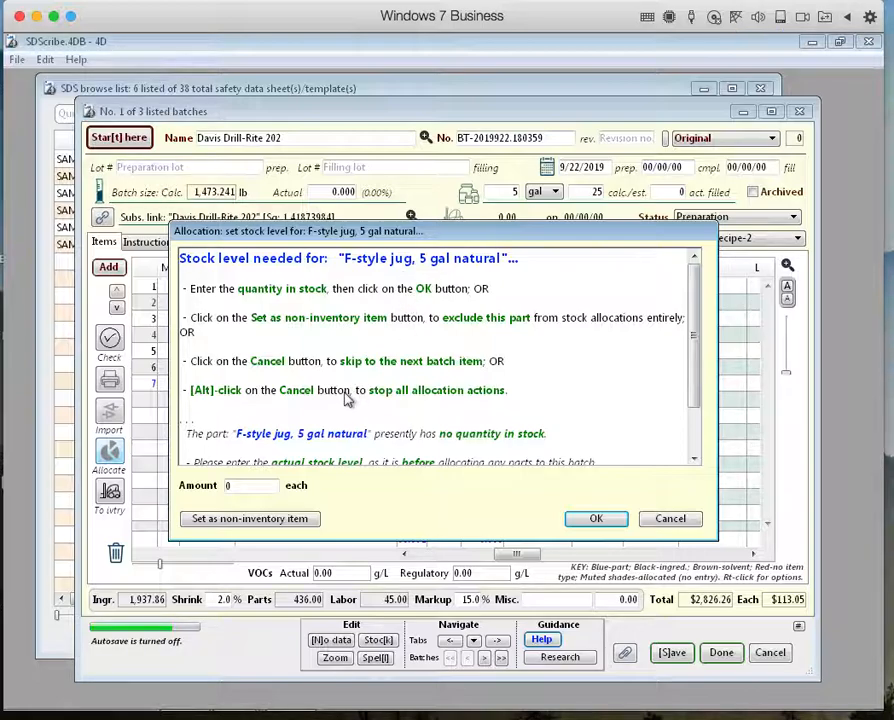
scroll(347, 400, "down", 3)
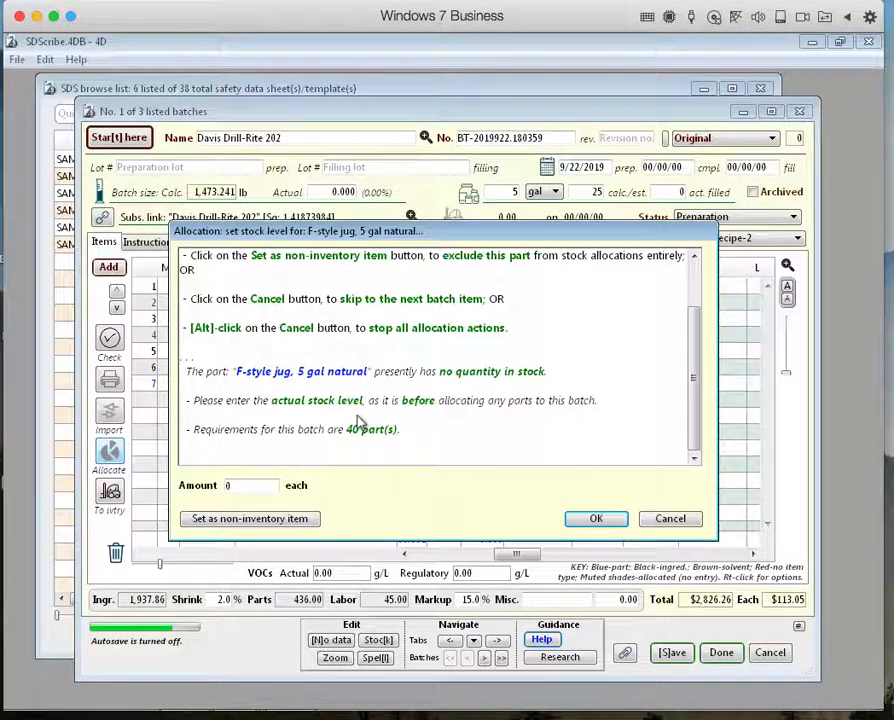
left_click(186, 494)
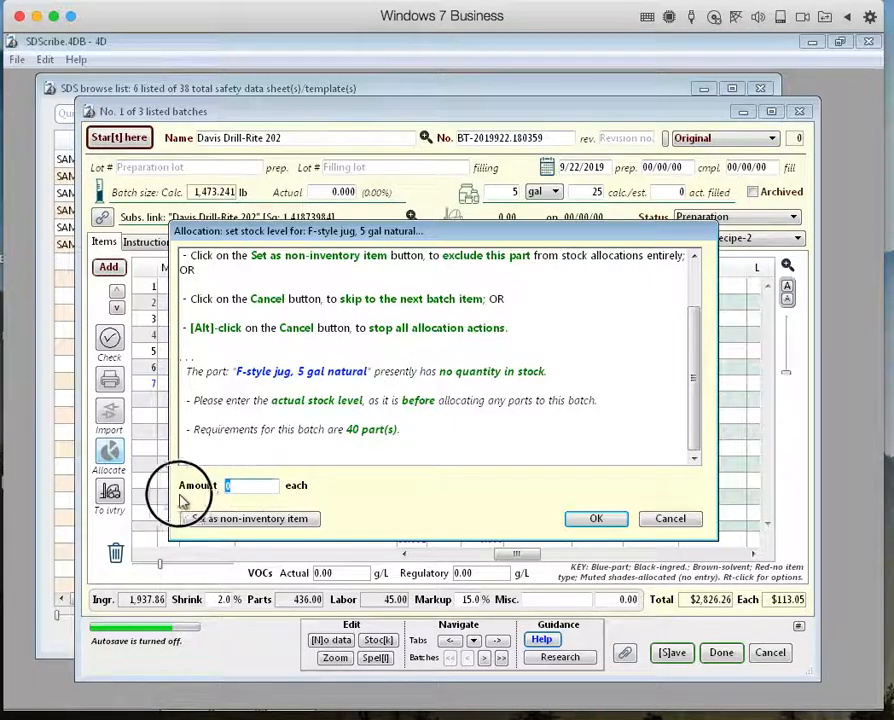
type("175")
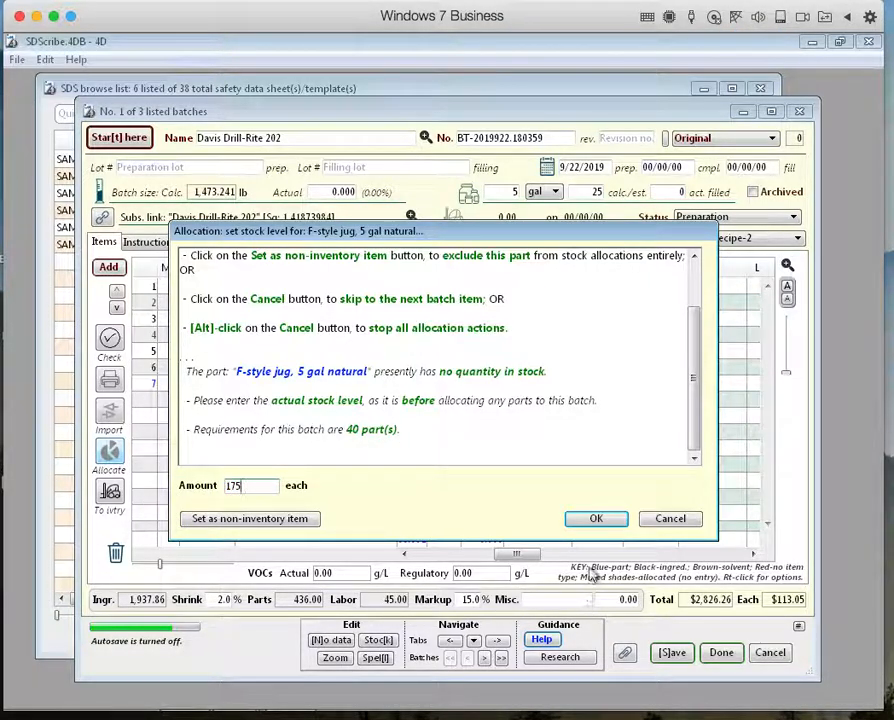
left_click(598, 520)
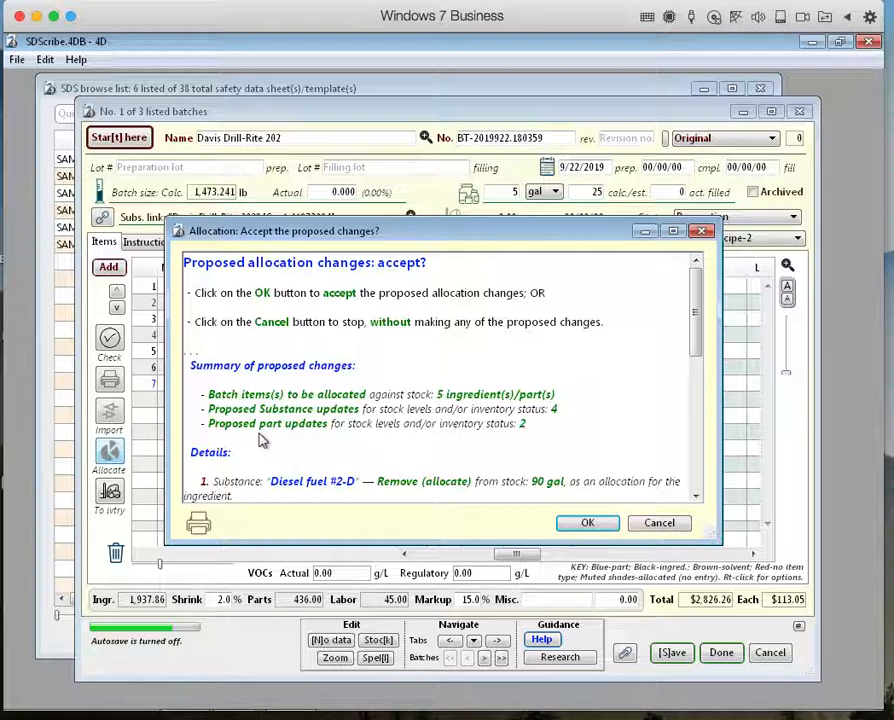
Step: Review the details of the proposed allocation changes for the batch's remaining ingredients and part, and accept them
scroll(356, 462, "down", 4)
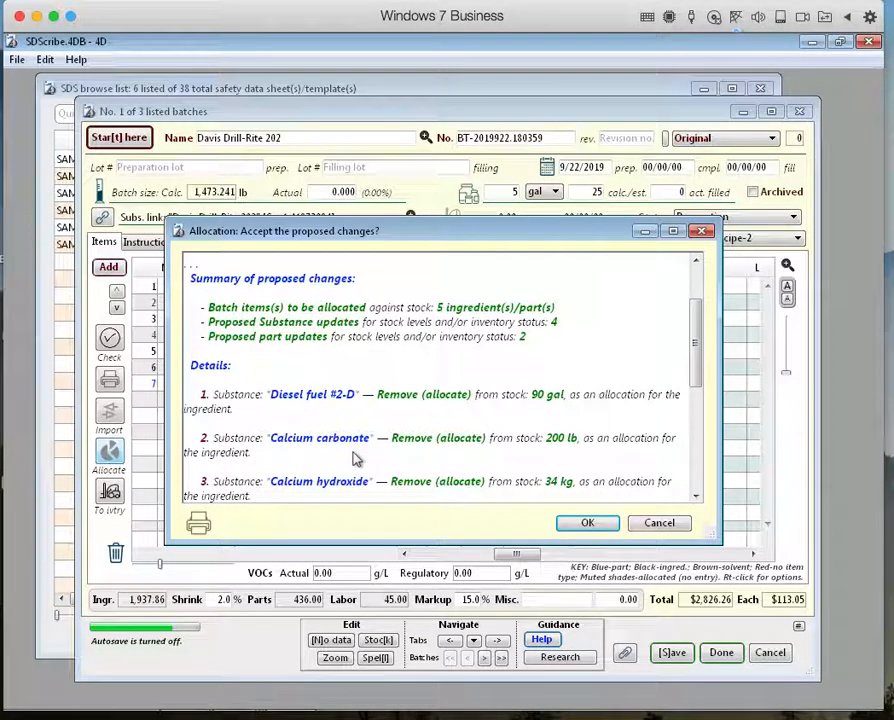
scroll(350, 438, "down", 4)
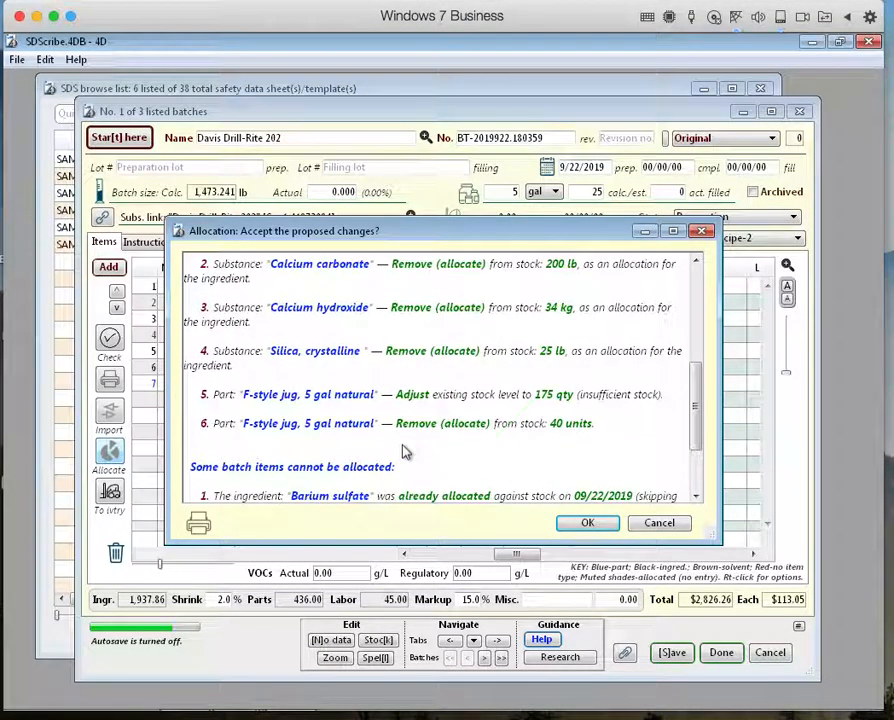
scroll(405, 453, "up", 2)
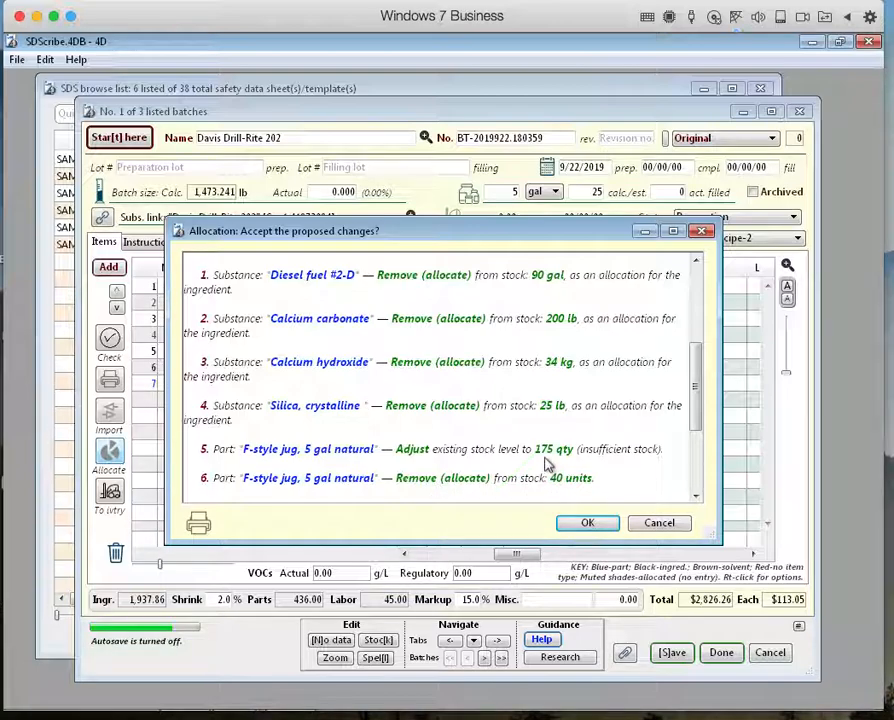
scroll(548, 468, "down", 5)
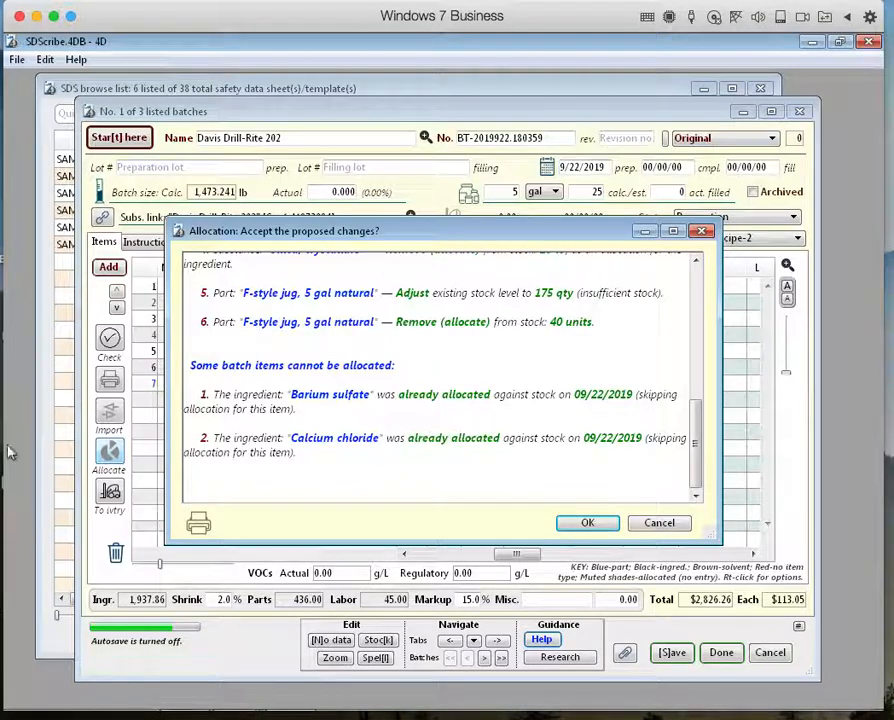
left_click(583, 525)
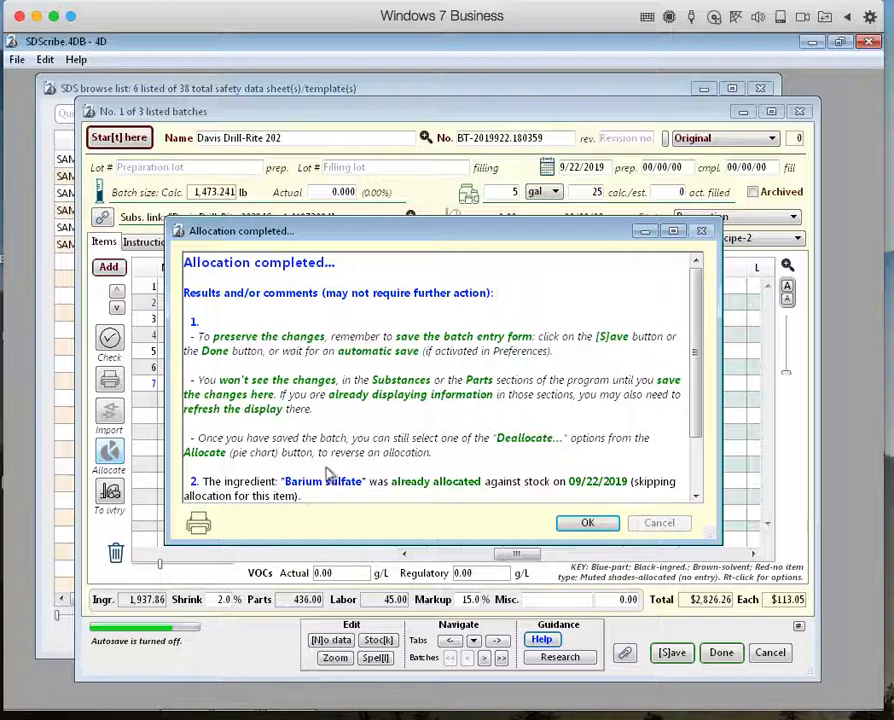
Step: Read the allocation results report through to its end and close it
scroll(328, 478, "down", 3)
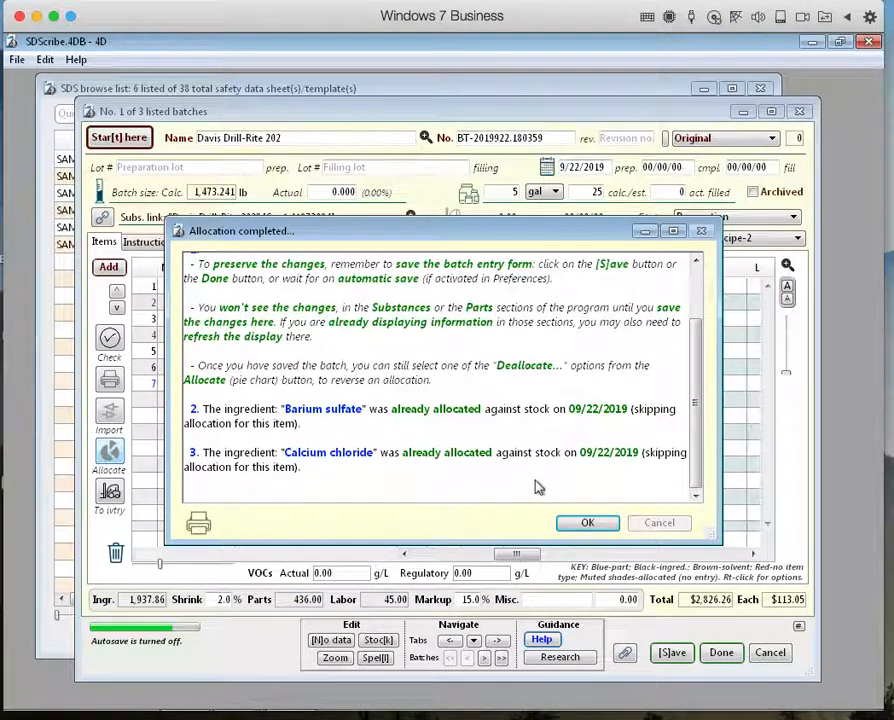
left_click(590, 524)
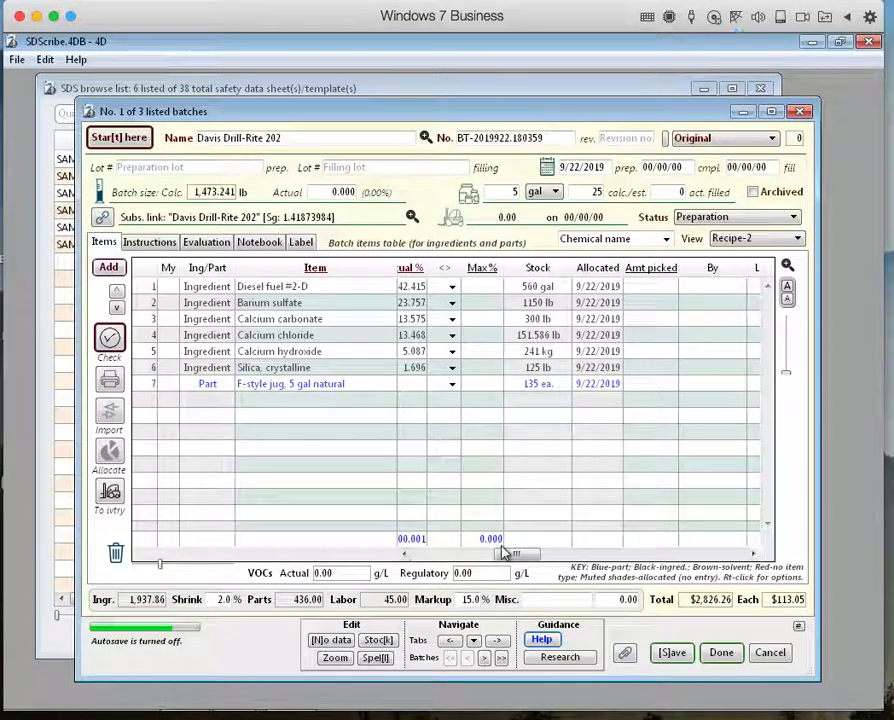
Step: Try to place the batch into finished goods inventory and dismiss the resulting report
left_click_drag(516, 555, 396, 566)
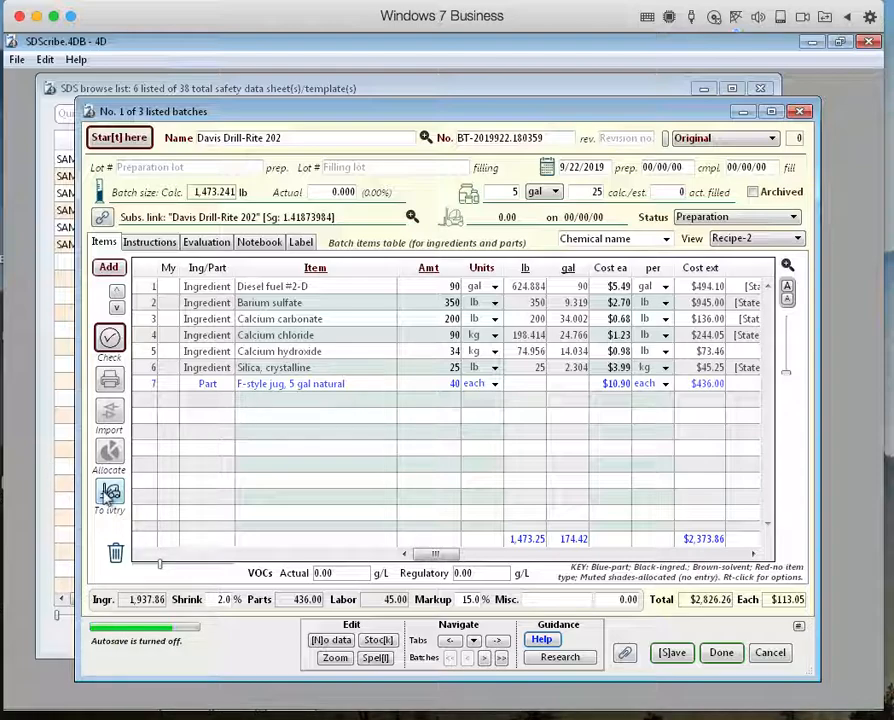
left_click(110, 491)
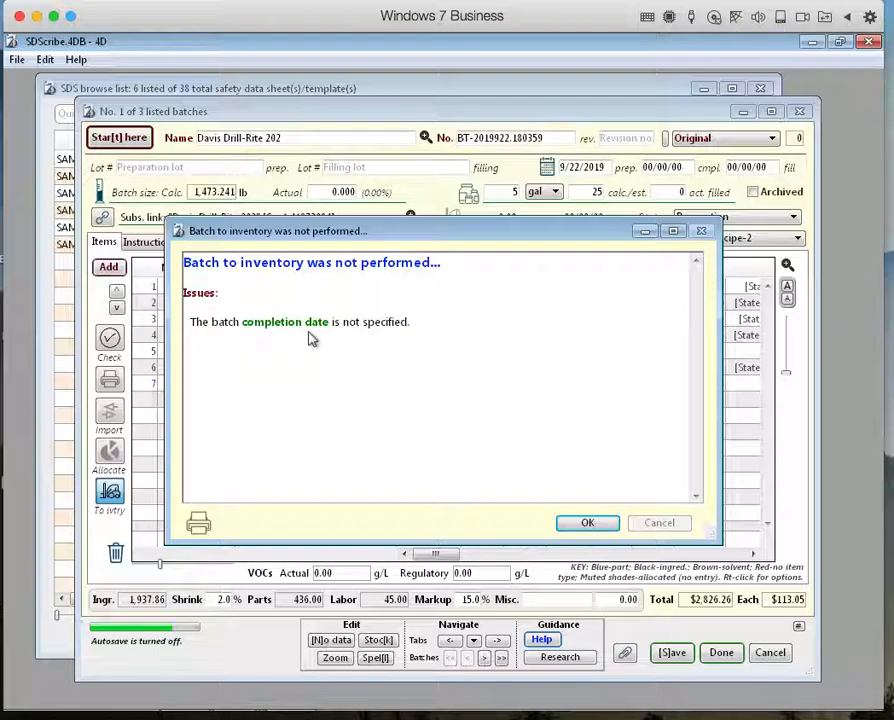
left_click(587, 525)
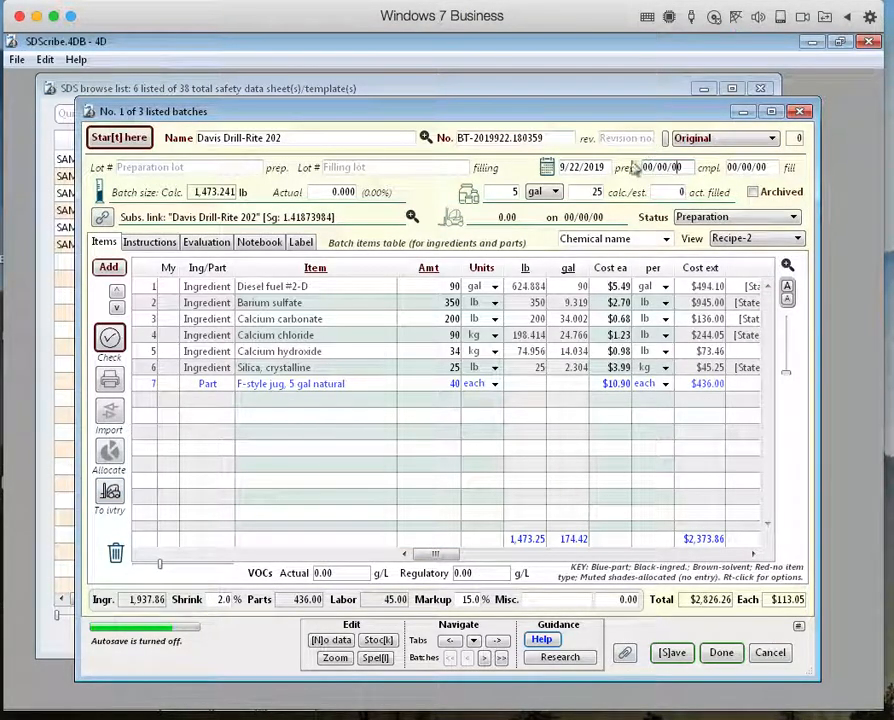
Step: Set both the batch's completion date and its fill date to 9/25/2019
left_click(672, 168)
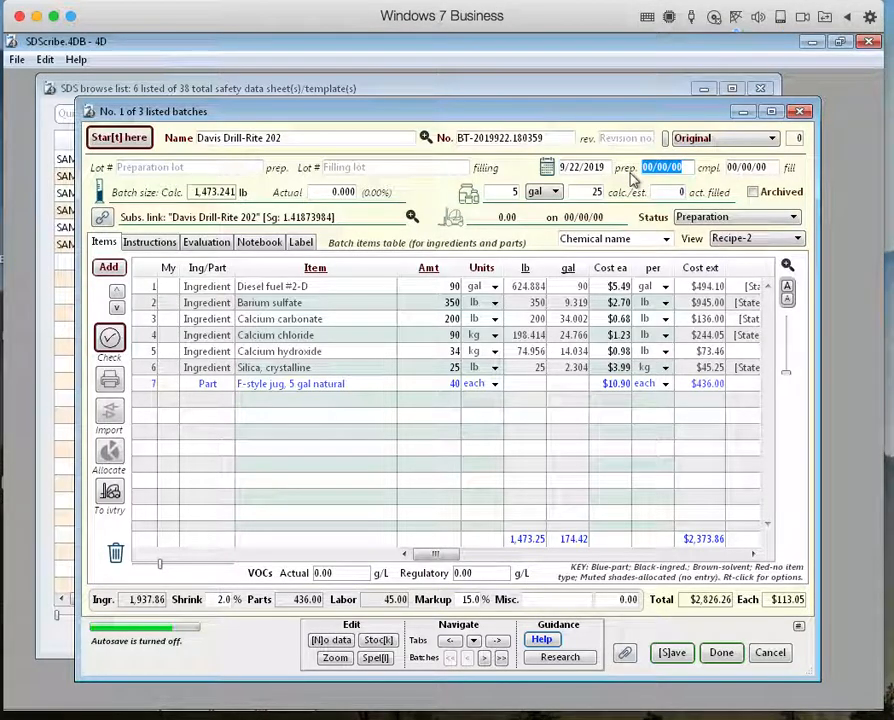
type("9/25/201")
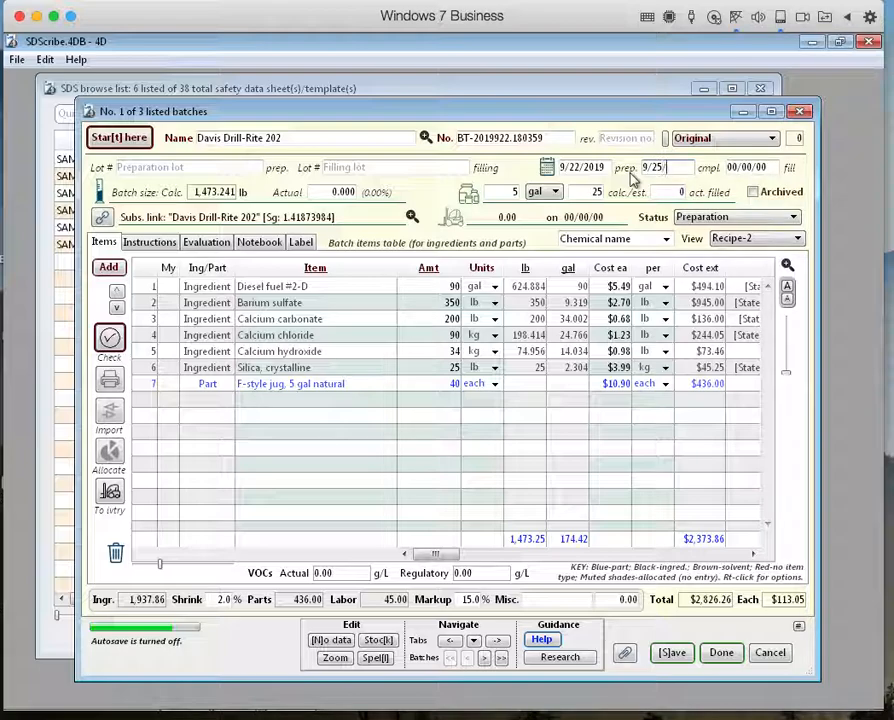
type("9")
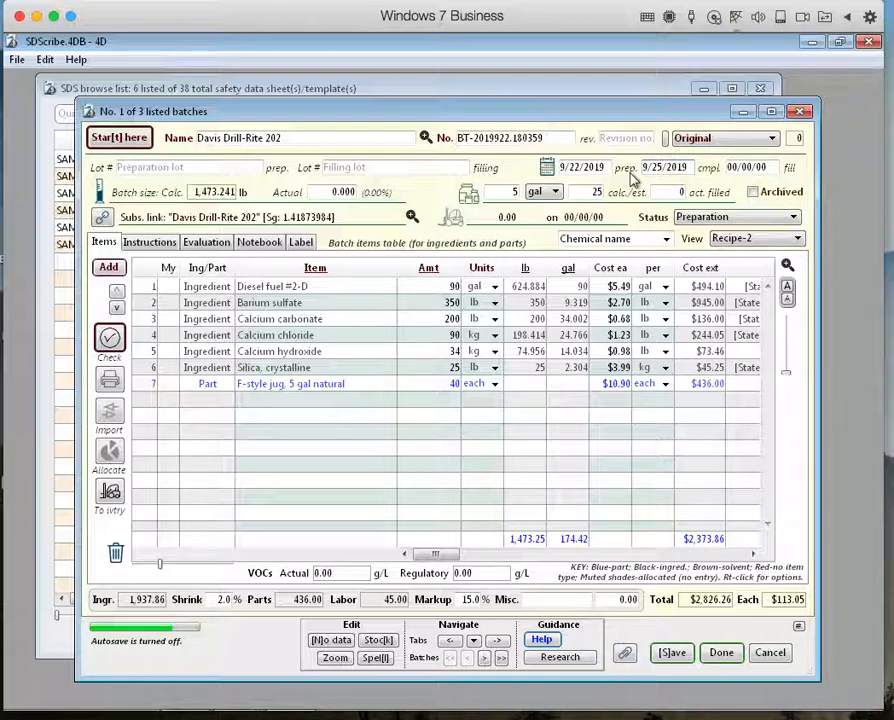
key("Tab")
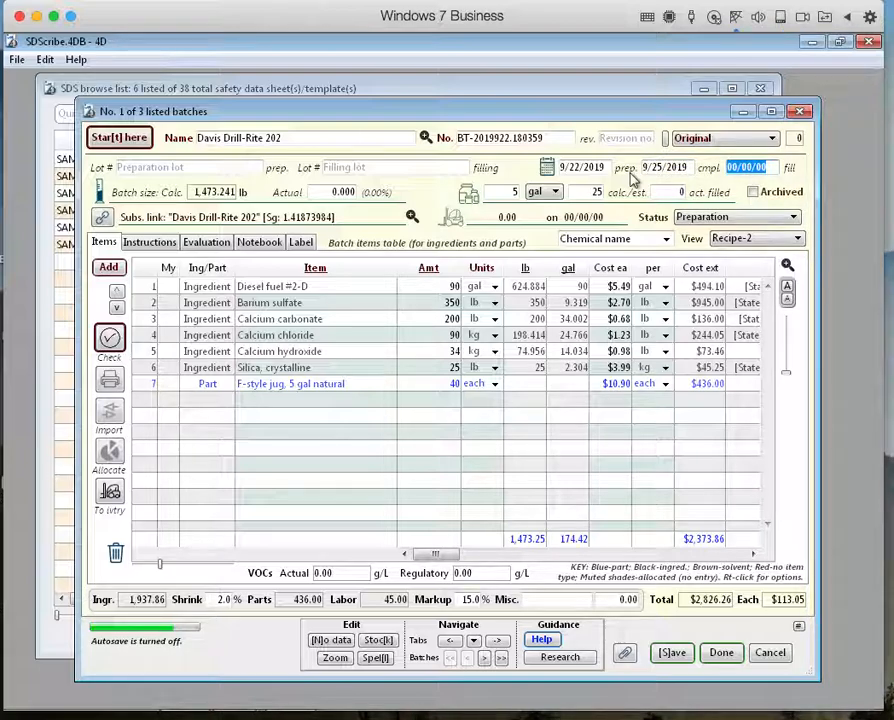
type("9/25/2019")
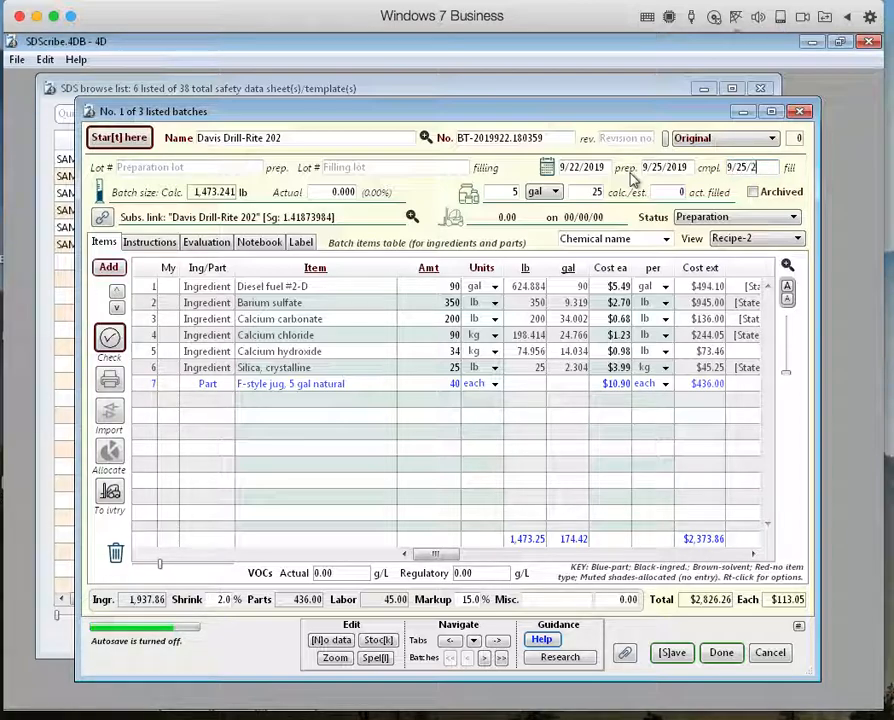
Step: Place the calculated batch amount of 1473.241 lb into finished goods inventory, with lb as the inventory units and a prior stock level of 0
left_click(111, 493)
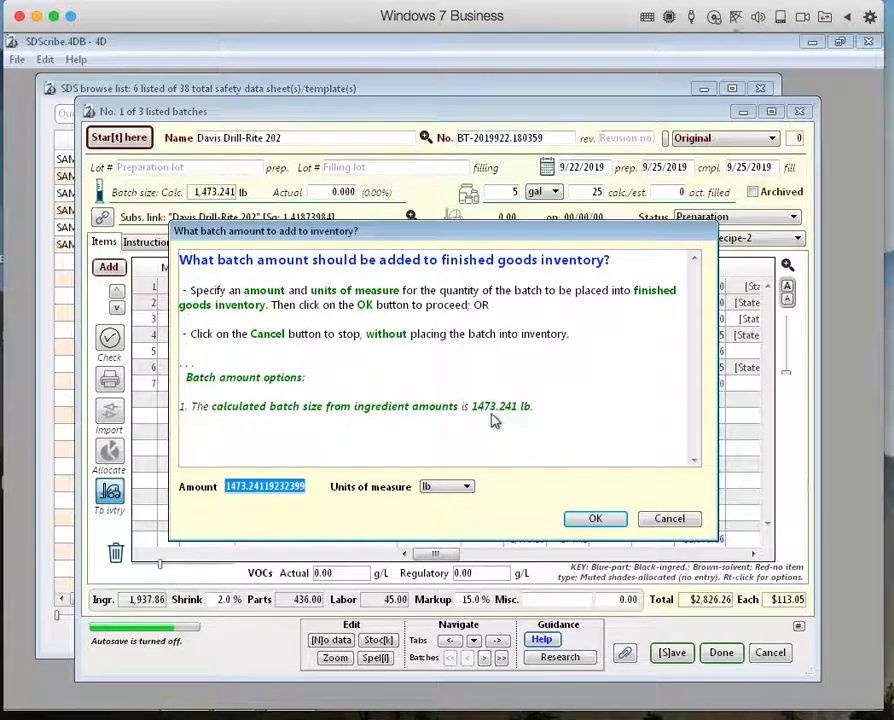
left_click(595, 522)
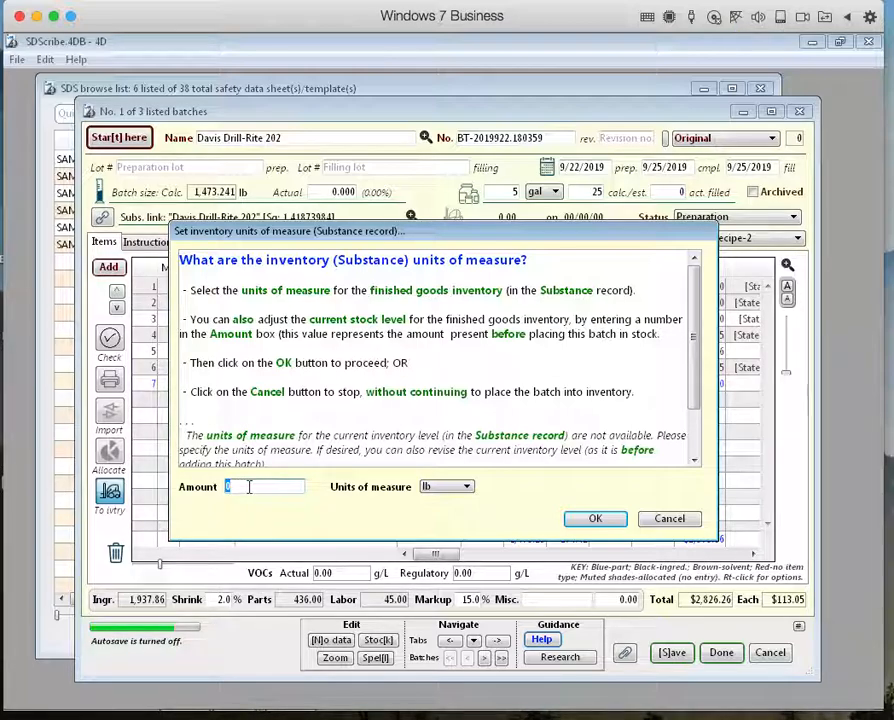
left_click(619, 527)
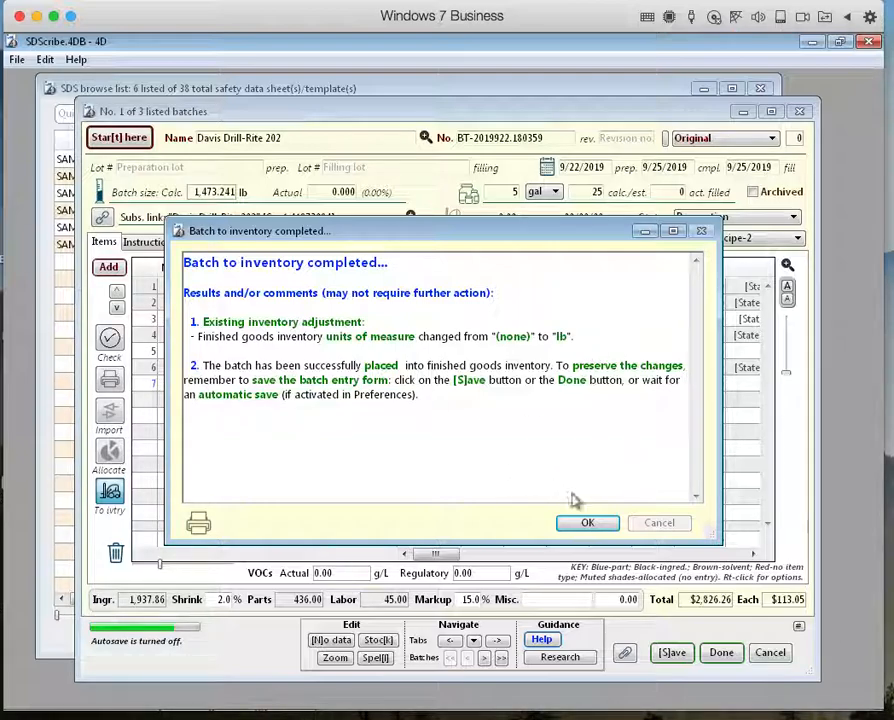
left_click(585, 524)
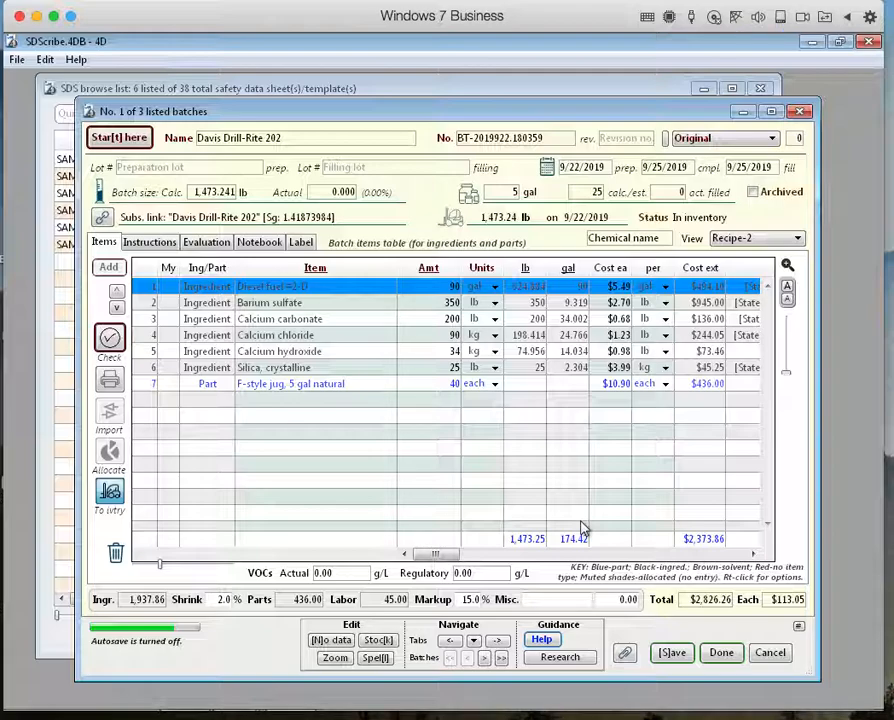
Step: Check the option to remove the batch from inventory without applying it, and save the finished batch with an update of the linked Substance
left_click(112, 492)
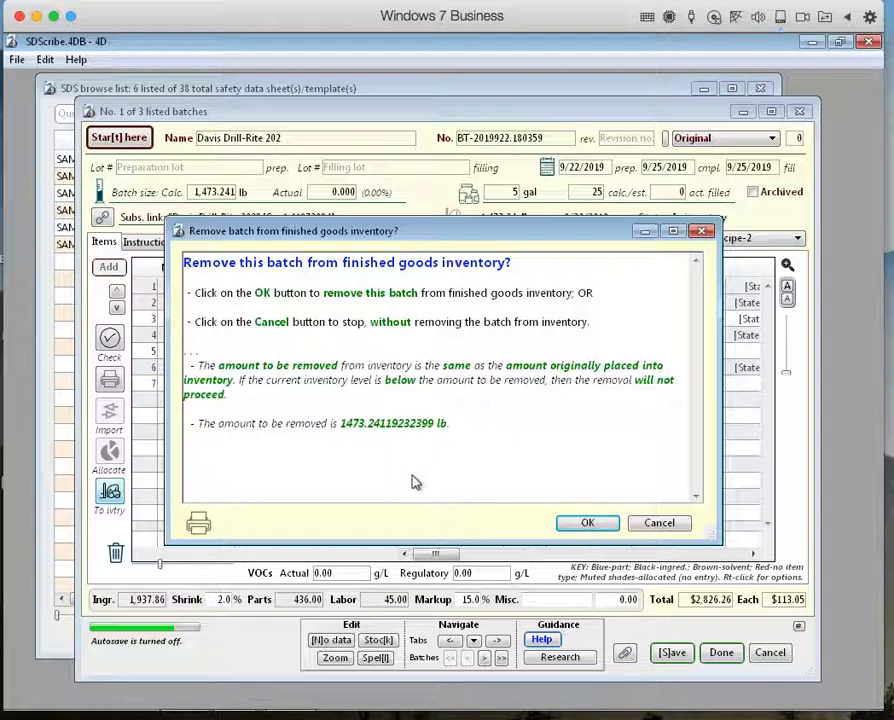
left_click(670, 525)
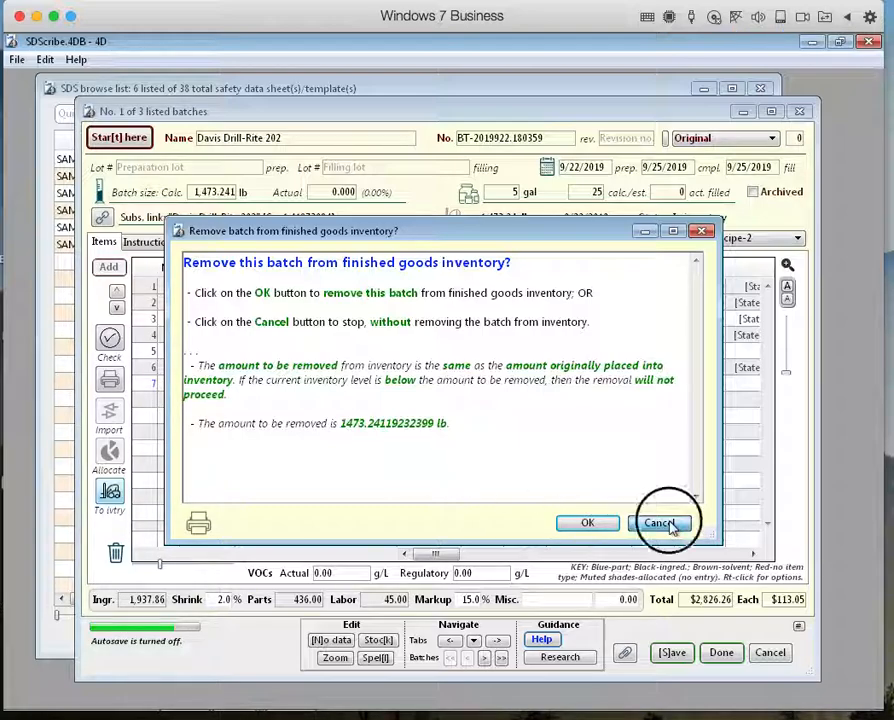
left_click(721, 654)
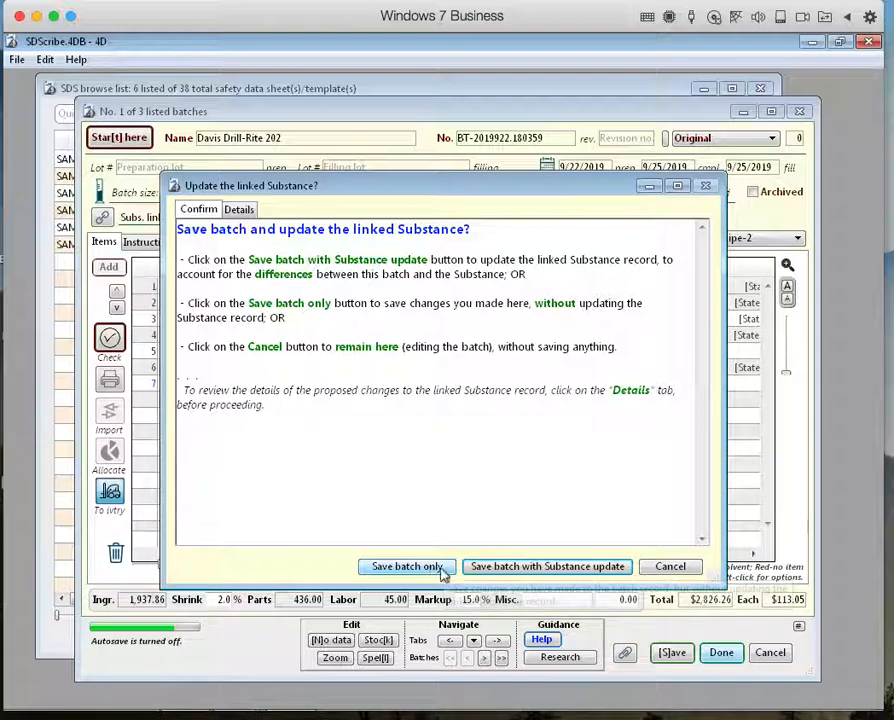
left_click(482, 568)
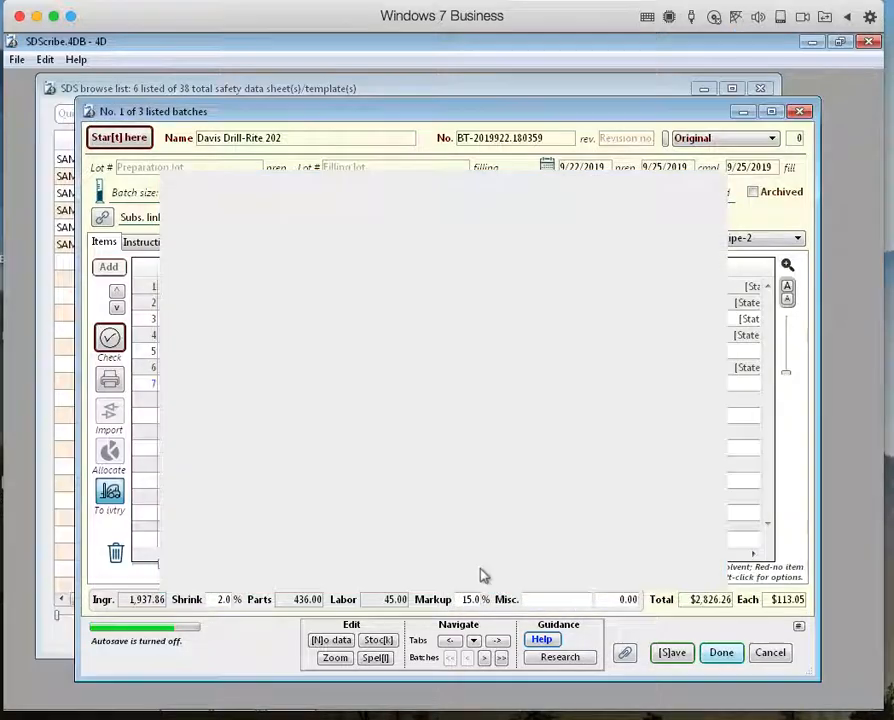